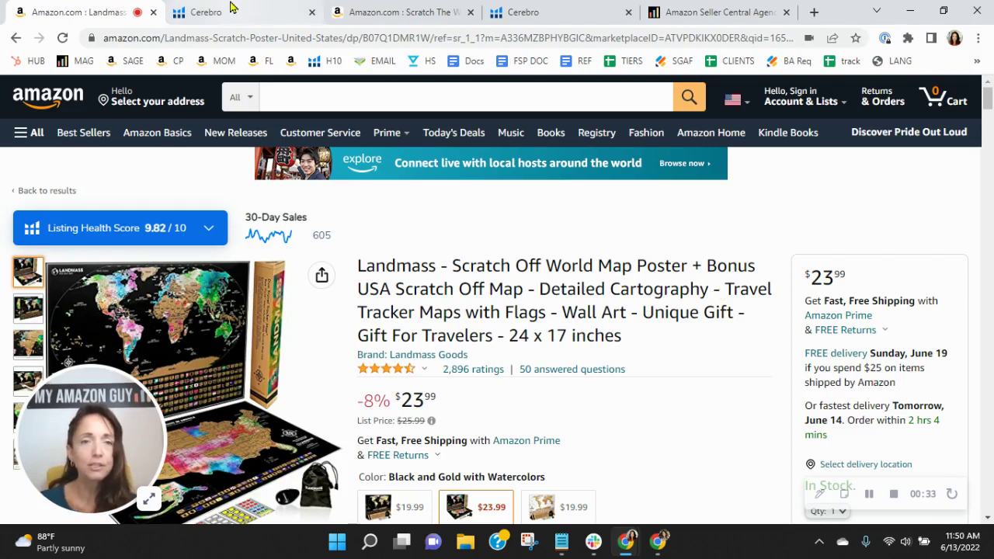
Examine the keyword distribution, search volumes, sponsored ranks and organic ranks in the Landmass world map poster's Cerebro results
{"action": "left_click", "coordinate": [248, 17]}
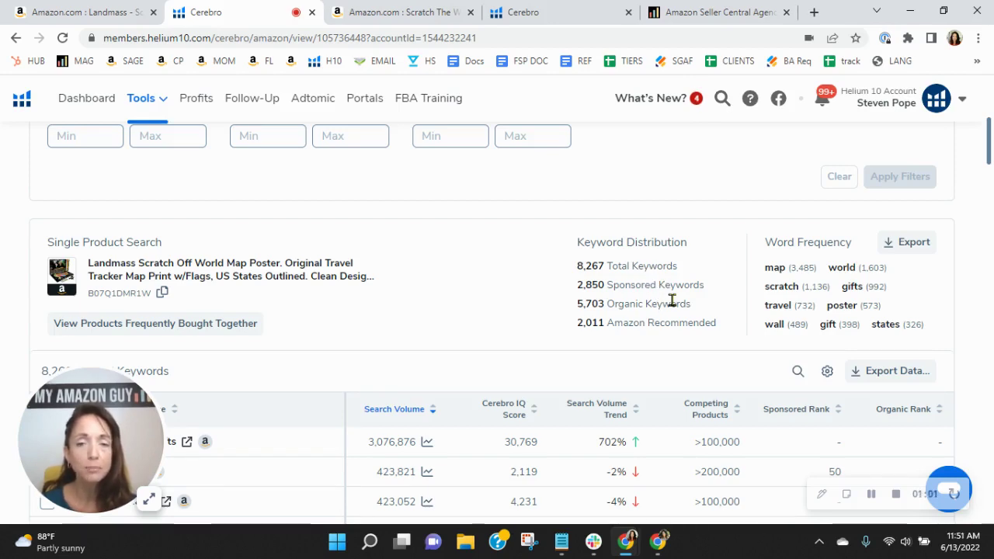
{"action": "scroll", "coordinate": [660, 295], "scroll_direction": "down", "scroll_amount": 2}
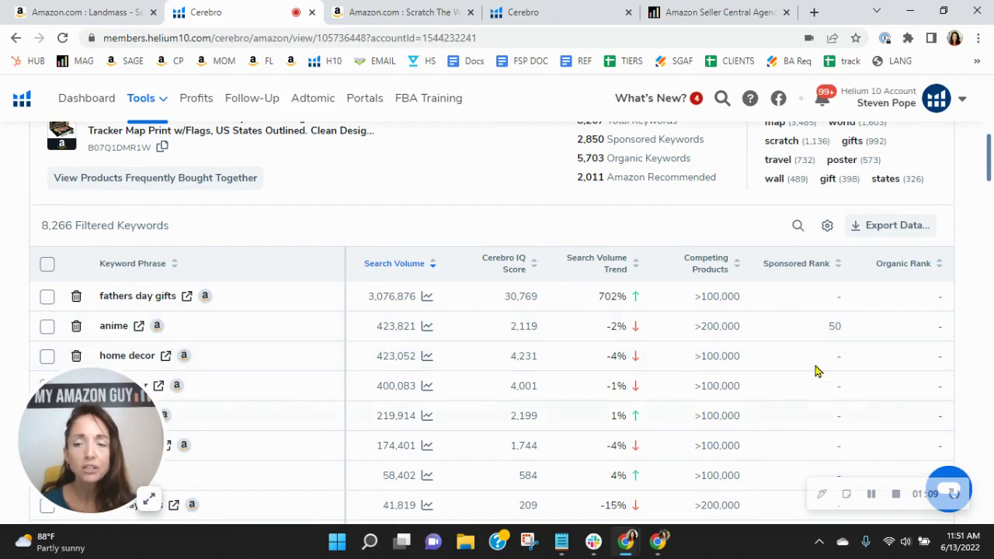
{"action": "scroll", "coordinate": [913, 388], "scroll_direction": "down", "scroll_amount": 1}
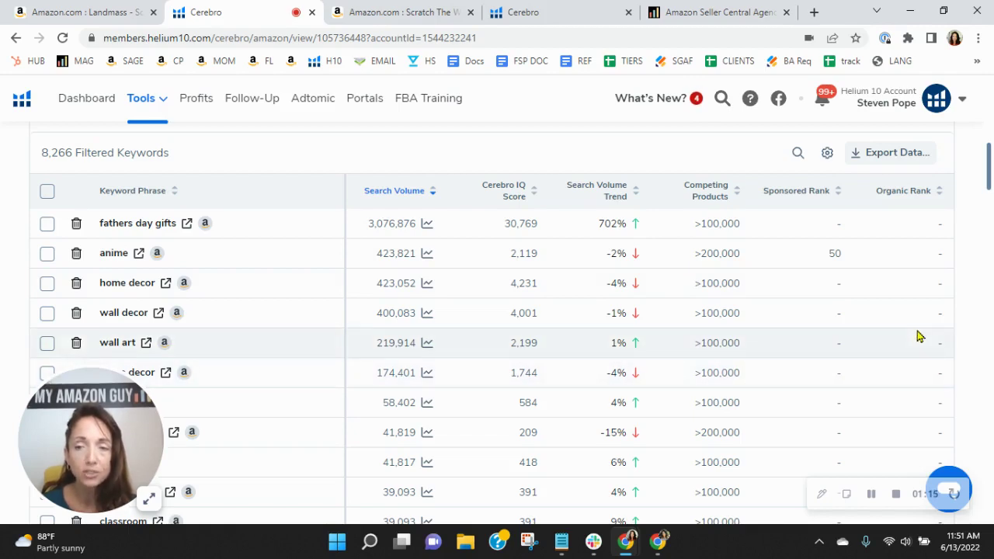
{"action": "scroll", "coordinate": [918, 334], "scroll_direction": "down", "scroll_amount": 1}
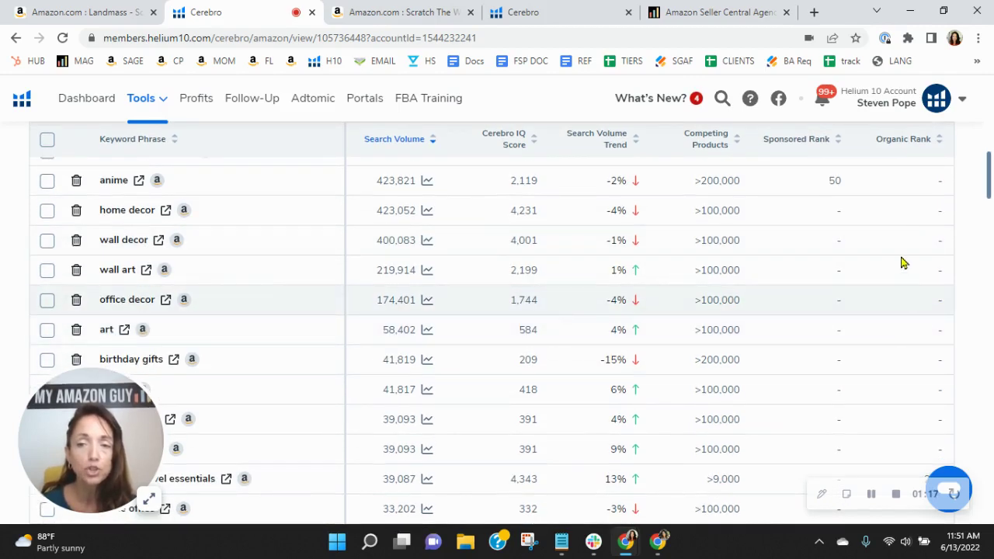
{"action": "scroll", "coordinate": [903, 260], "scroll_direction": "down", "scroll_amount": 2}
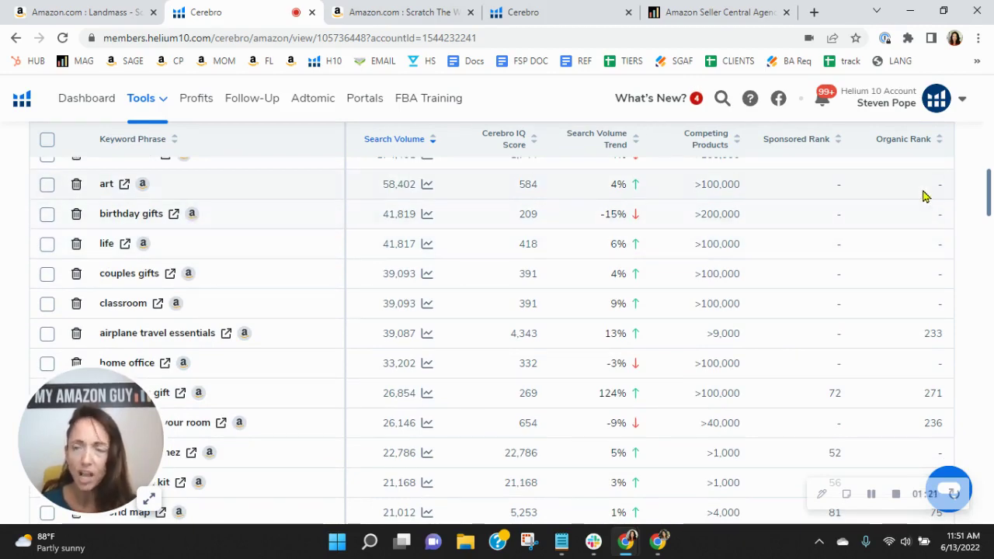
{"action": "scroll", "coordinate": [925, 209], "scroll_direction": "down", "scroll_amount": 1}
{"action": "scroll", "coordinate": [928, 218], "scroll_direction": "down", "scroll_amount": 6}
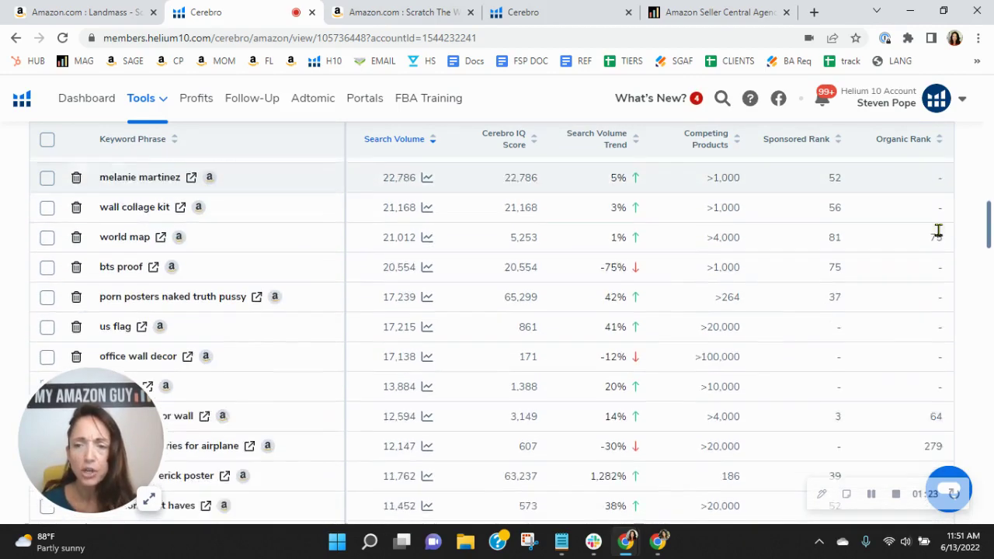
{"action": "scroll", "coordinate": [938, 236], "scroll_direction": "down", "scroll_amount": 5}
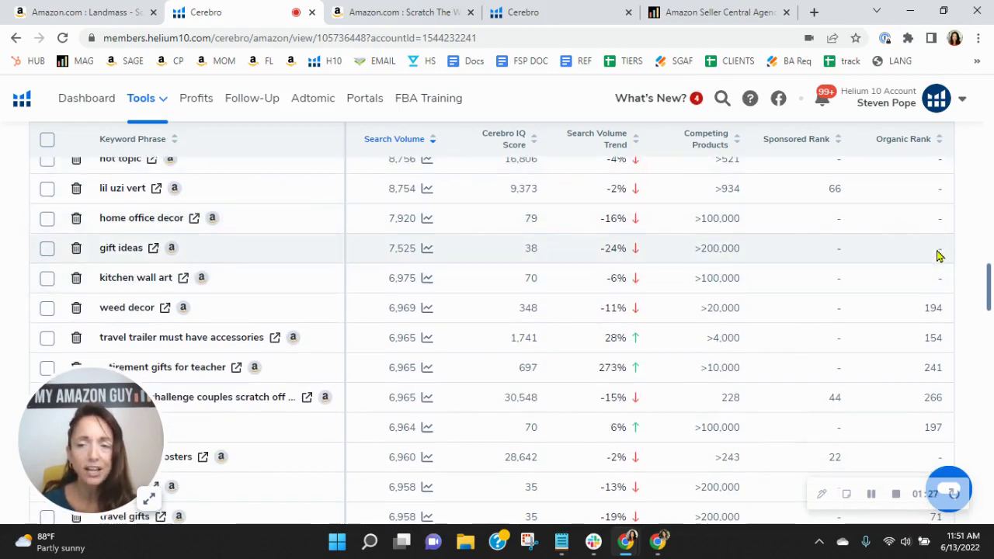
{"action": "scroll", "coordinate": [936, 253], "scroll_direction": "down", "scroll_amount": 2}
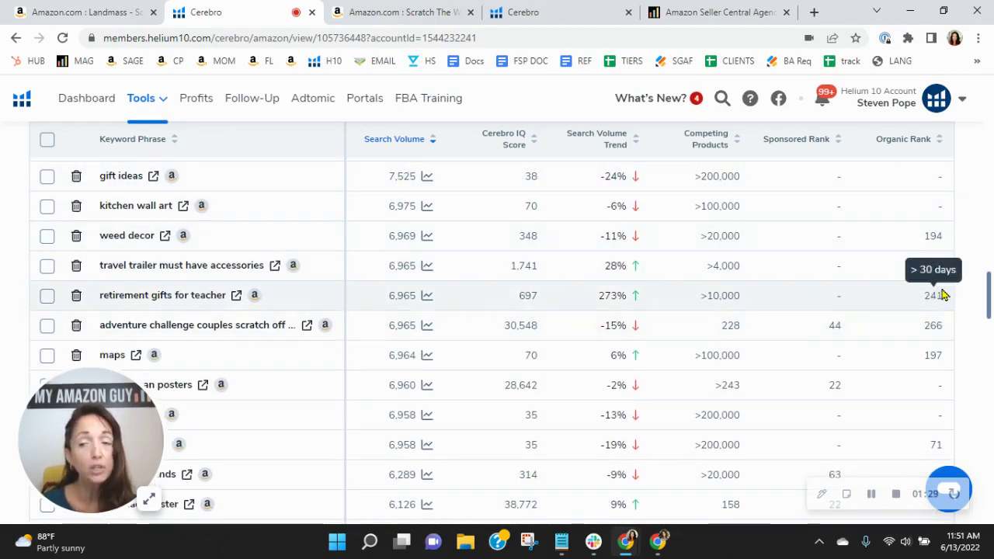
{"action": "scroll", "coordinate": [940, 289], "scroll_direction": "down", "scroll_amount": 3}
{"action": "scroll", "coordinate": [941, 285], "scroll_direction": "down", "scroll_amount": 5}
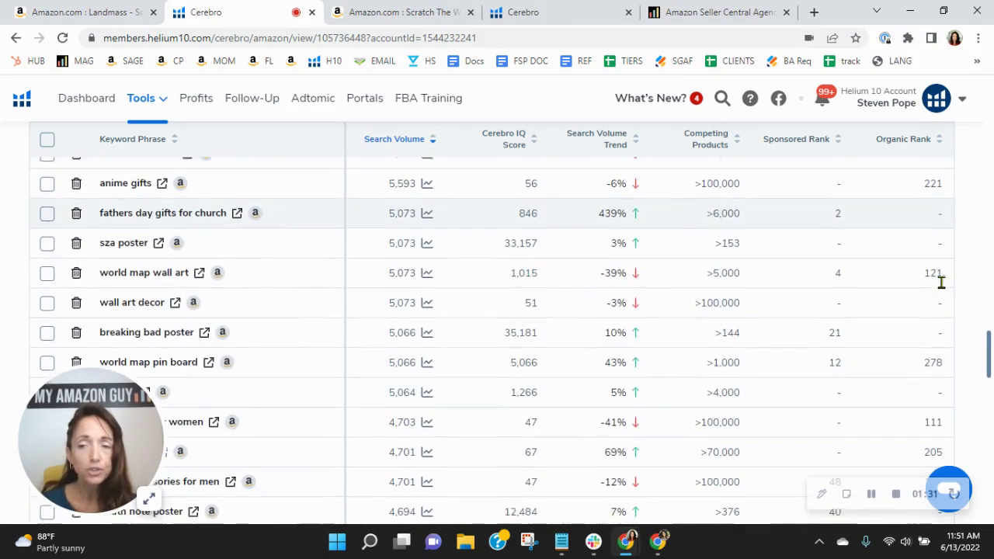
{"action": "scroll", "coordinate": [938, 279], "scroll_direction": "down", "scroll_amount": 2}
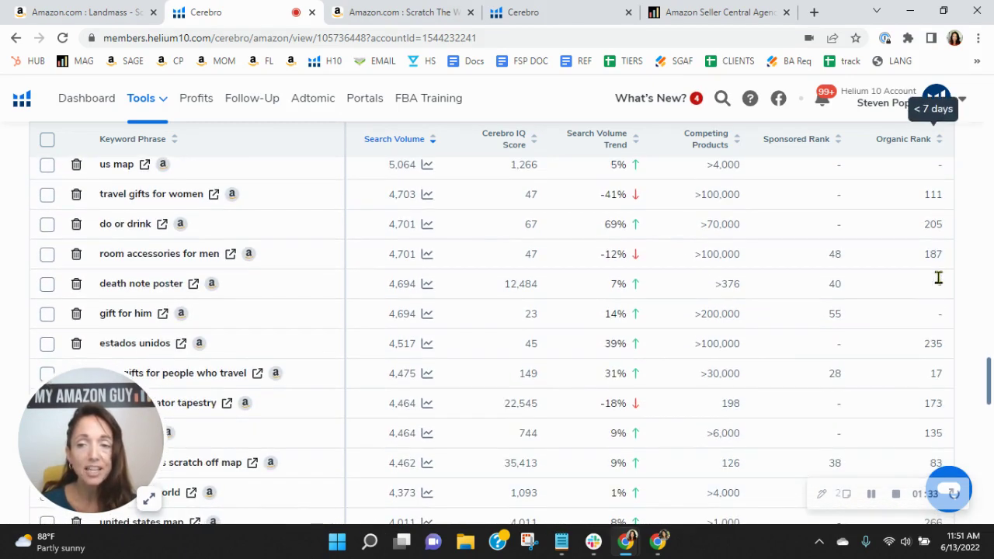
{"action": "scroll", "coordinate": [924, 282], "scroll_direction": "down", "scroll_amount": 4}
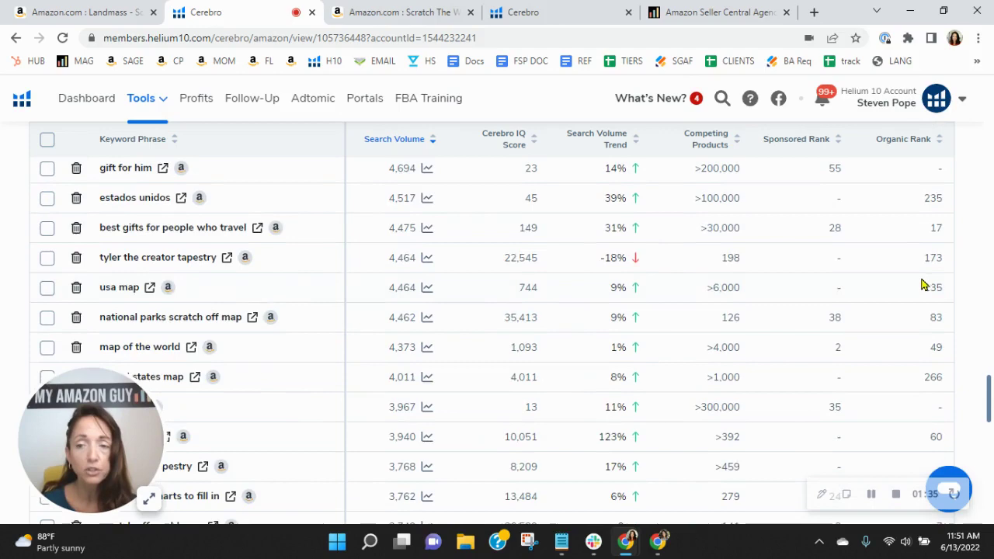
{"action": "scroll", "coordinate": [928, 293], "scroll_direction": "down", "scroll_amount": 3}
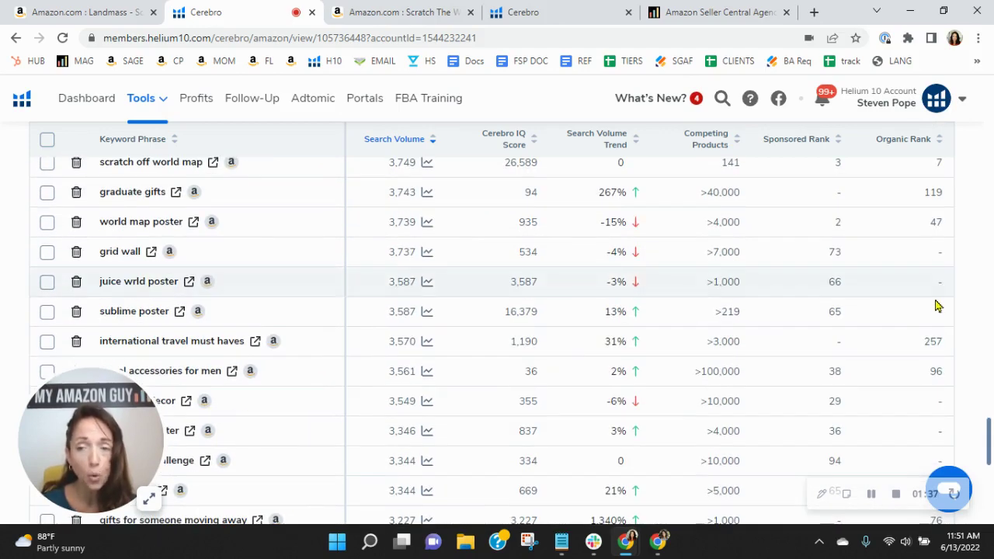
{"action": "scroll", "coordinate": [936, 303], "scroll_direction": "down", "scroll_amount": 1}
{"action": "scroll", "coordinate": [935, 304], "scroll_direction": "down", "scroll_amount": 8}
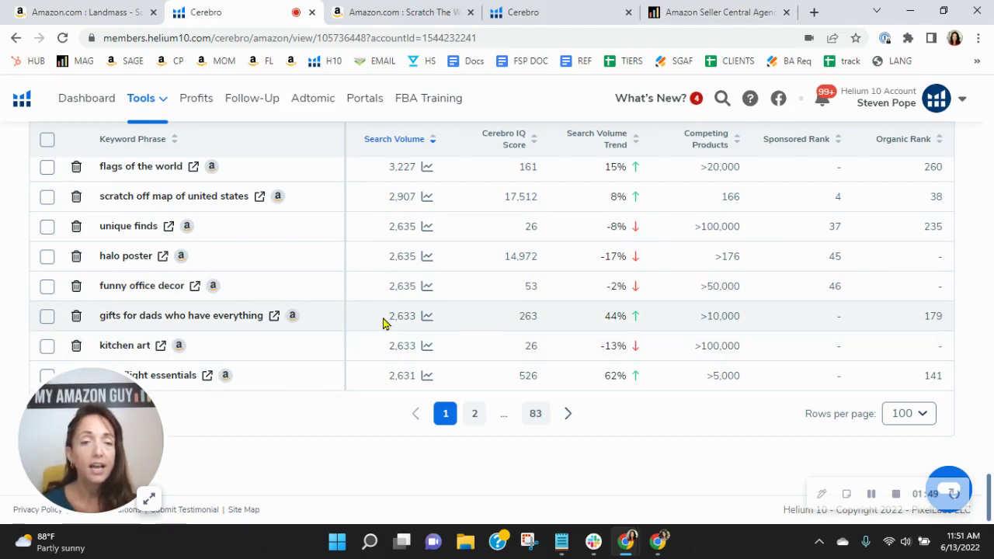
Open the Amazon results for the keyword "gifts for dads who have everything" and run Helium 10 Xray product research on them
{"action": "left_click", "coordinate": [273, 320]}
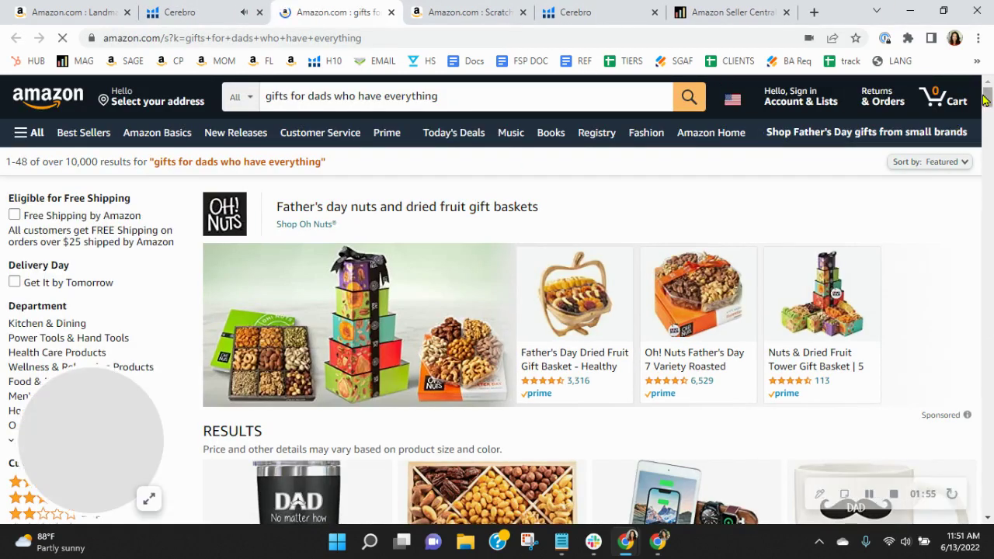
{"action": "mouse_move", "coordinate": [991, 95]}
{"action": "left_mouse_down"}
{"action": "mouse_move", "coordinate": [988, 200]}
{"action": "mouse_move", "coordinate": [987, 87]}
{"action": "left_mouse_up"}
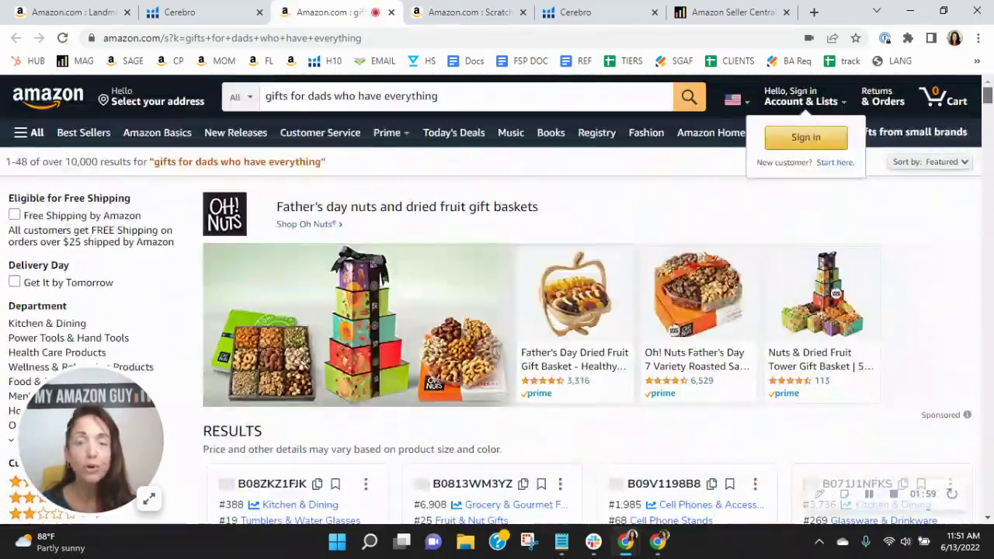
{"action": "left_click", "coordinate": [908, 38]}
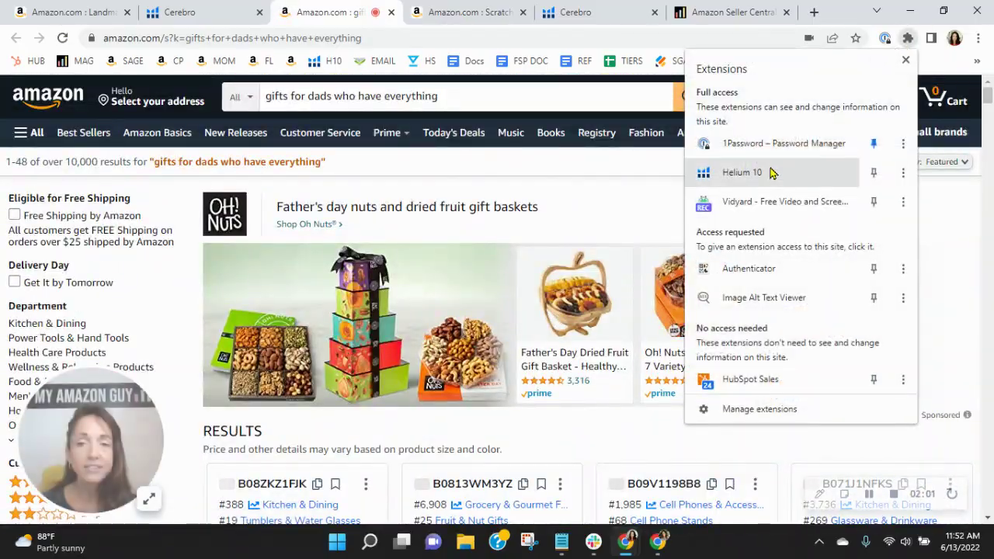
{"action": "left_click", "coordinate": [769, 172]}
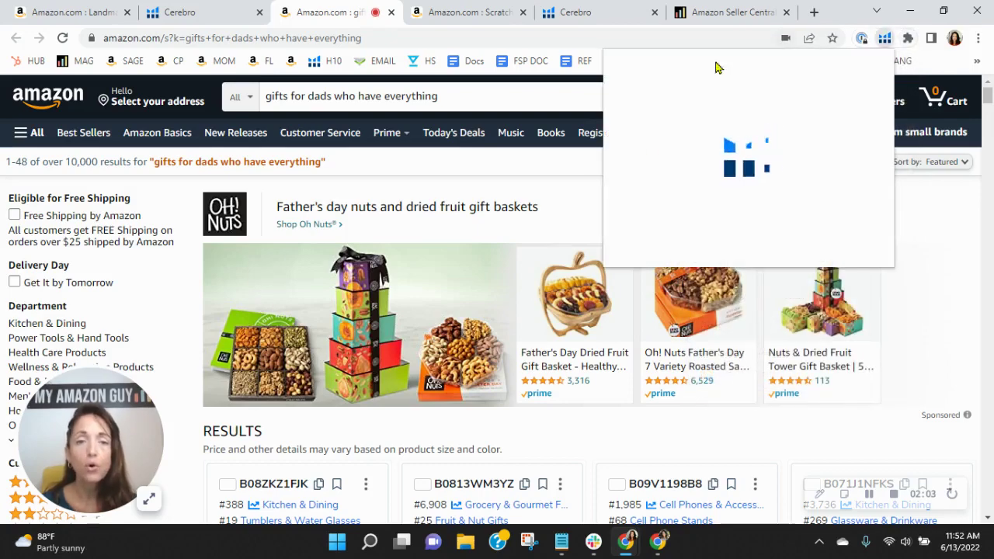
{"action": "left_click", "coordinate": [706, 175]}
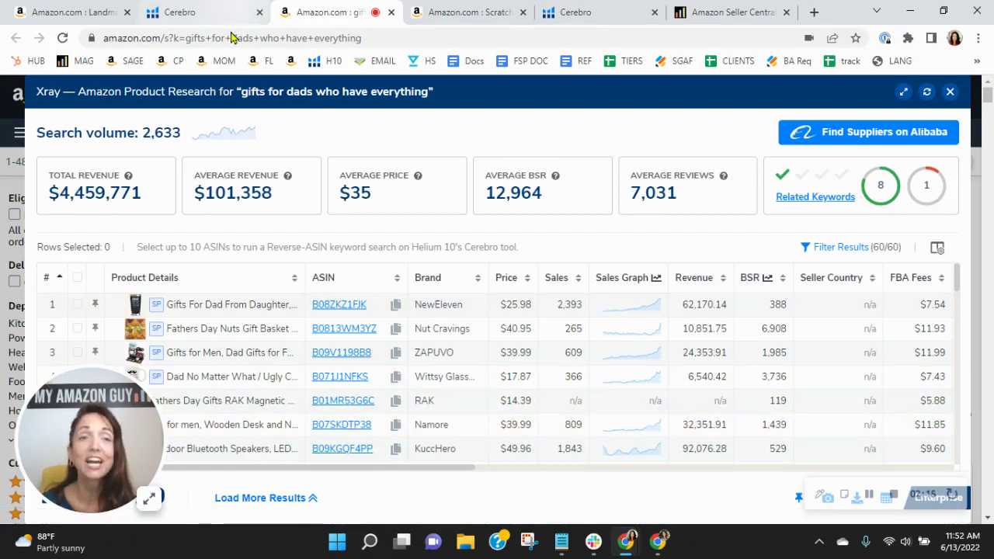
{"action": "left_click", "coordinate": [215, 7]}
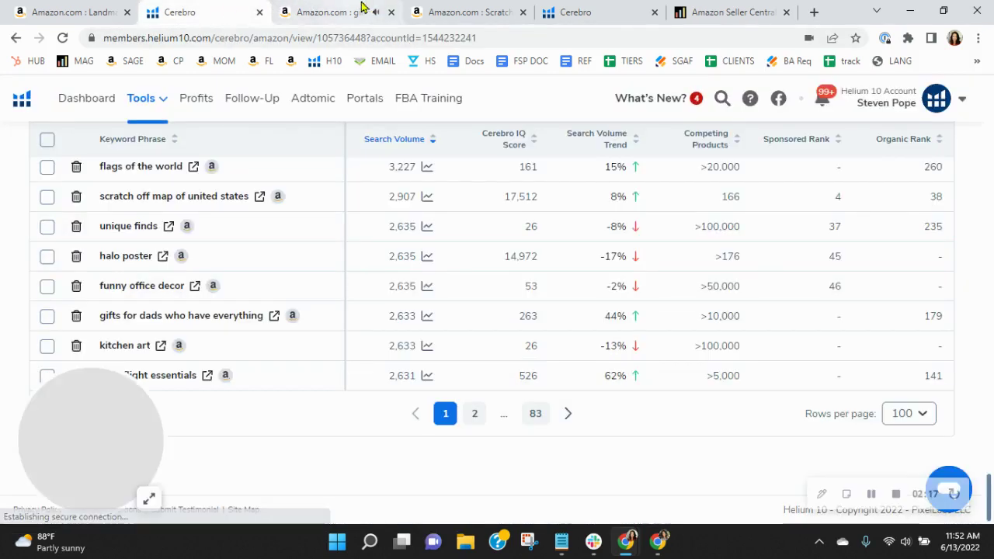
{"action": "left_click", "coordinate": [322, 8]}
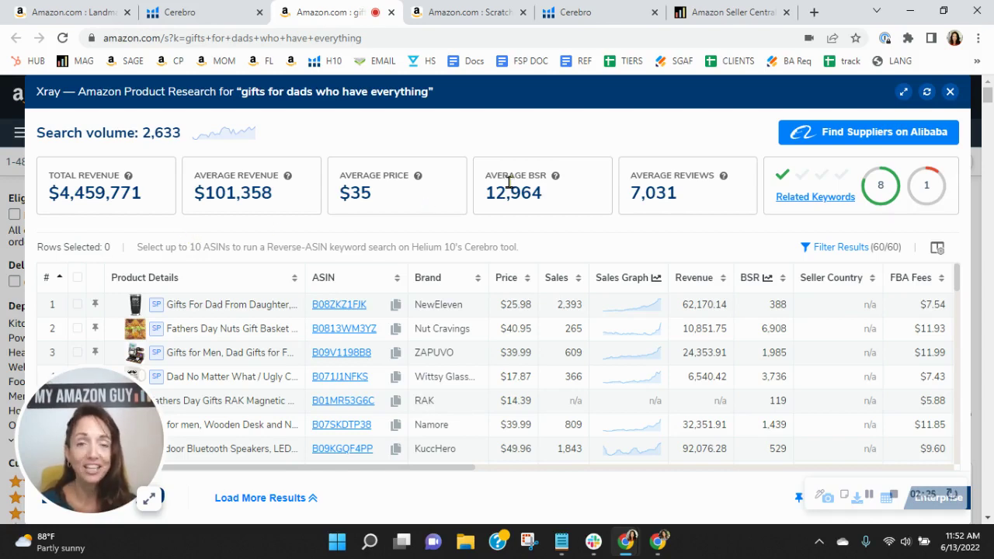
Examine the competing Scratch The World Travel Map listing and its keyword distribution in Cerebro
{"action": "left_click", "coordinate": [471, 11]}
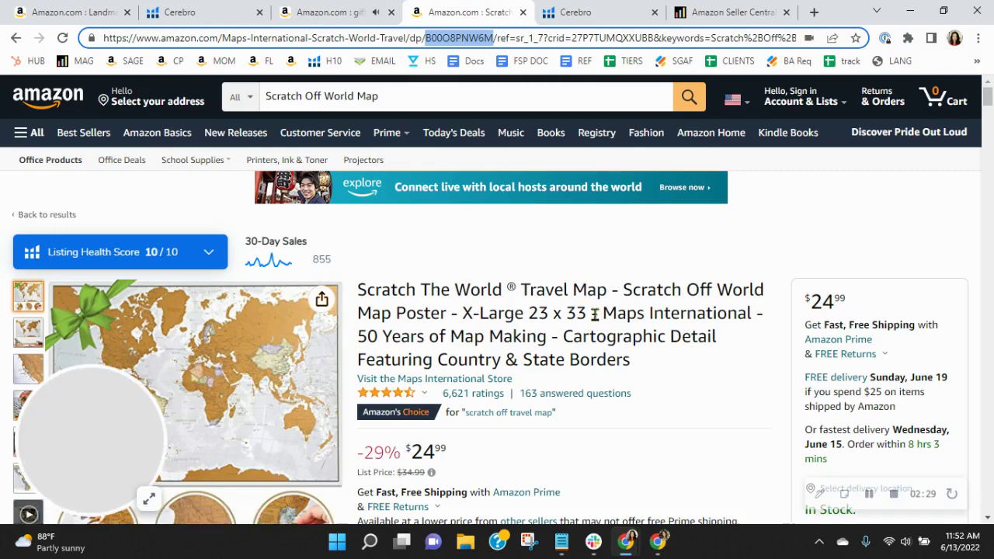
{"action": "left_click", "coordinate": [400, 92]}
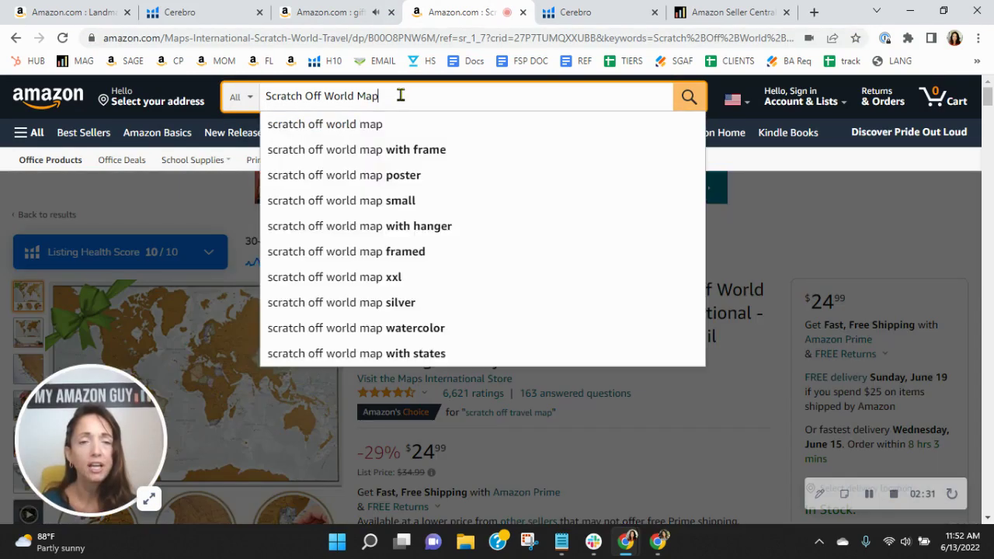
{"action": "triple_click", "coordinate": [366, 96]}
{"action": "left_click", "coordinate": [808, 229]}
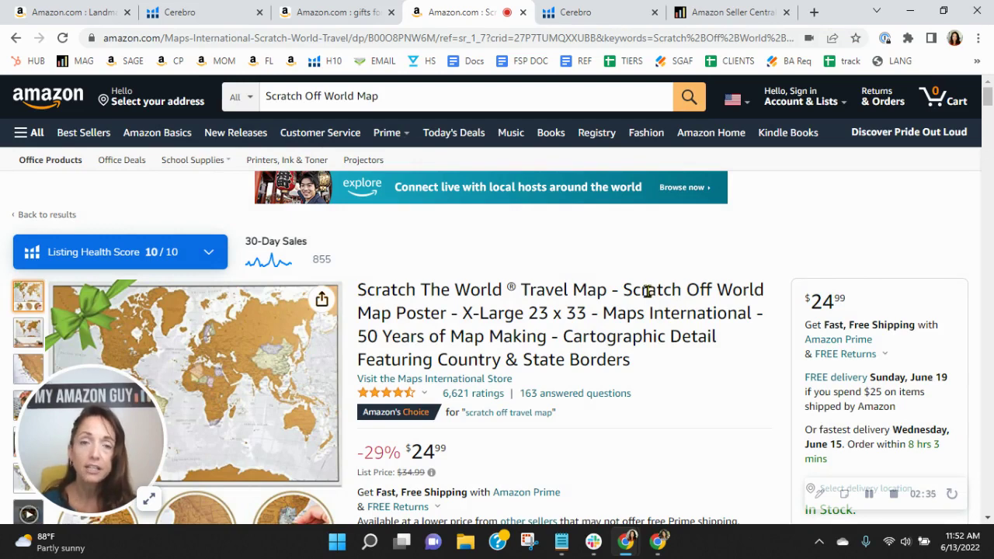
{"action": "left_click", "coordinate": [571, 12]}
{"action": "scroll", "coordinate": [684, 412], "scroll_direction": "up", "scroll_amount": 2}
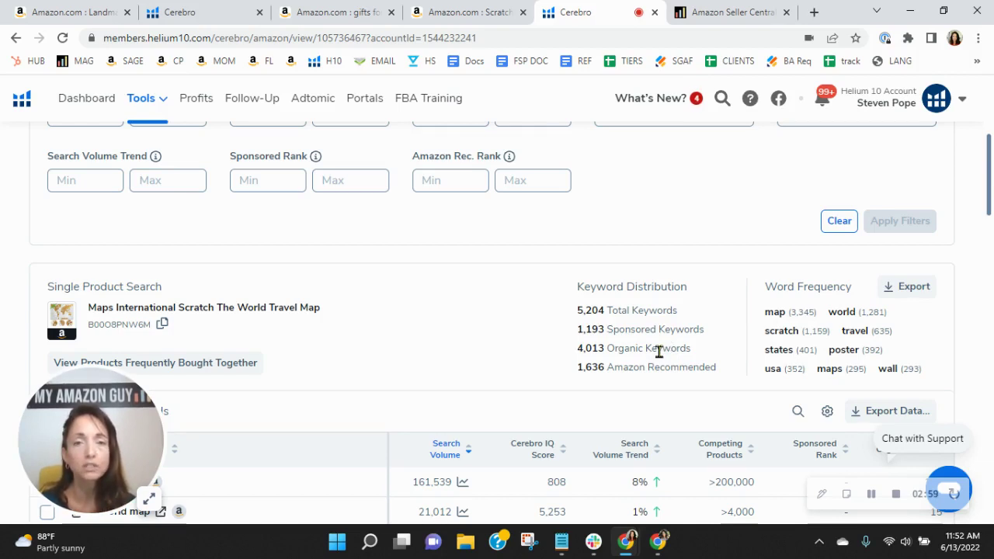
Return to the Landmass Scratch Off World Map Poster listing on Amazon to review its title
{"action": "left_click", "coordinate": [469, 12]}
{"action": "left_click", "coordinate": [17, 11]}
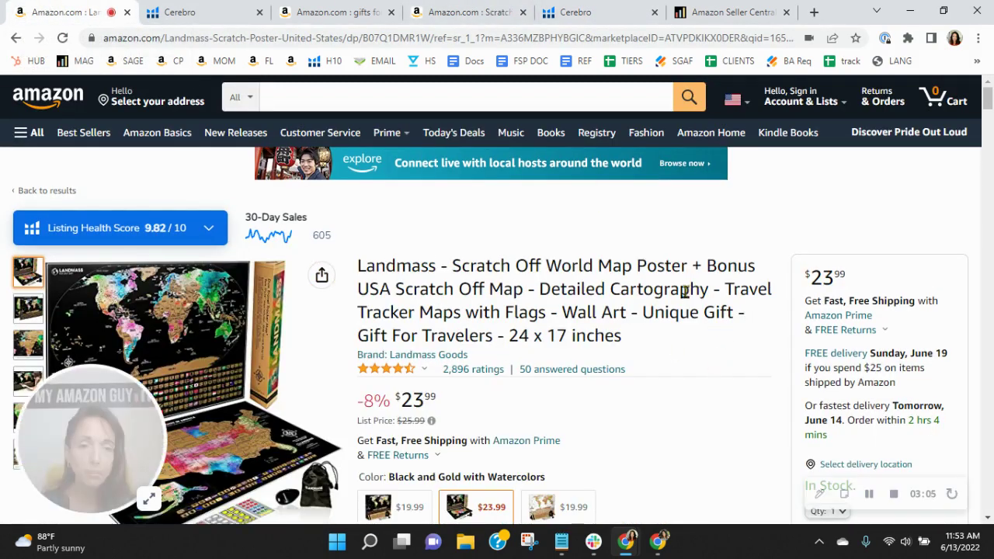
{"action": "mouse_move", "coordinate": [301, 256]}
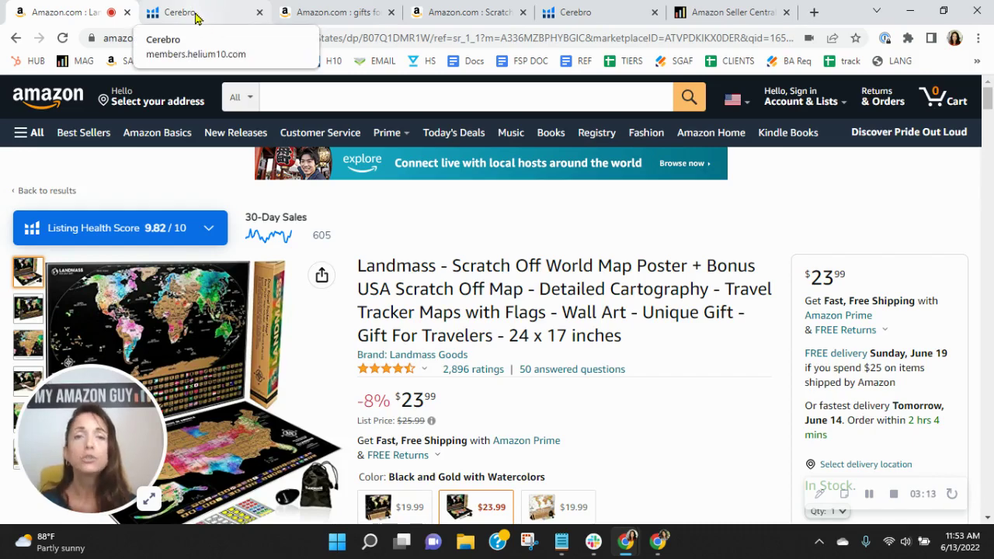
Filter the Landmass poster's Cerebro keywords to organic ranks from 20 to 50 and review the filtered list
{"action": "left_click", "coordinate": [195, 15]}
{"action": "scroll", "coordinate": [741, 292], "scroll_direction": "up", "scroll_amount": 20}
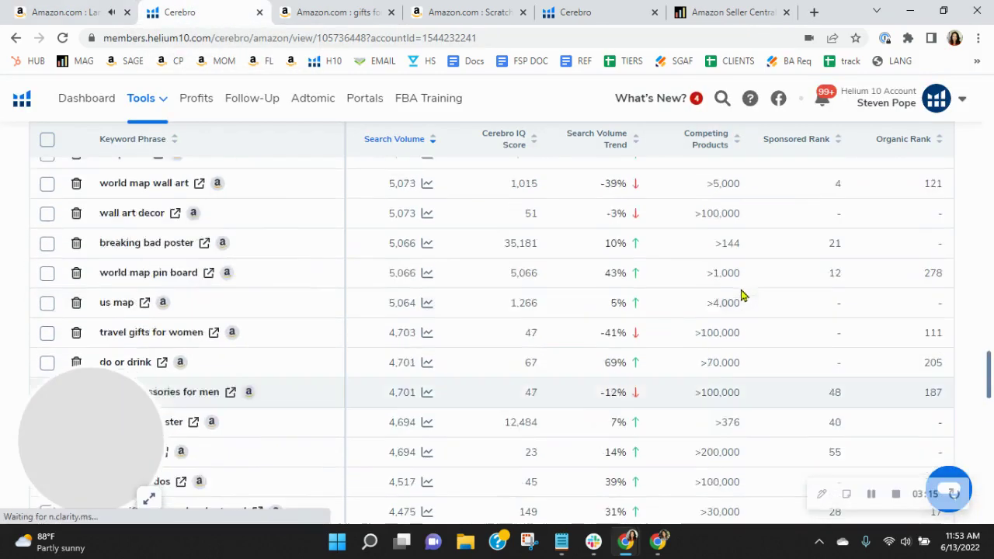
{"action": "scroll", "coordinate": [739, 299], "scroll_direction": "up", "scroll_amount": 5}
{"action": "scroll", "coordinate": [730, 302], "scroll_direction": "down", "scroll_amount": 1}
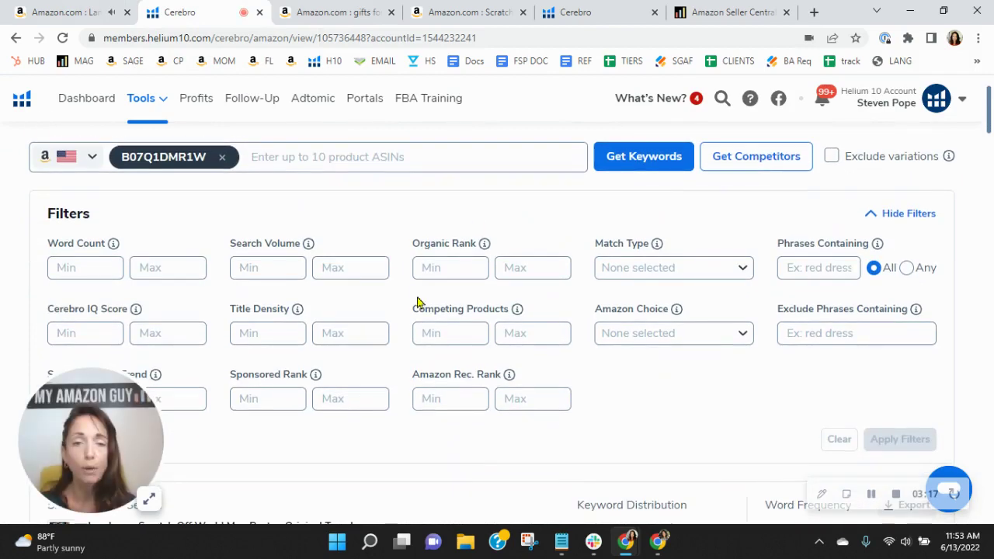
{"action": "left_click", "coordinate": [455, 267]}
{"action": "type", "text": "20"}
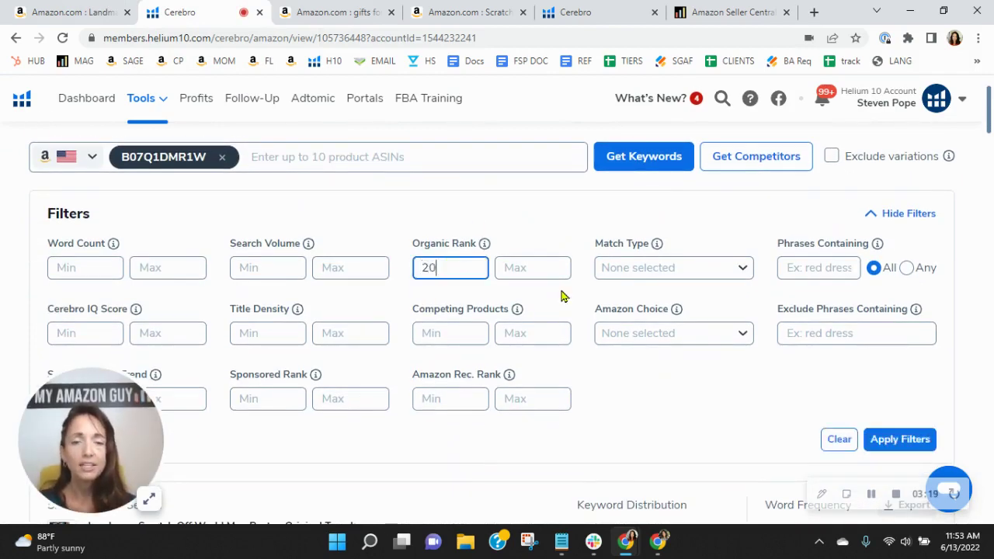
{"action": "left_click", "coordinate": [563, 265]}
{"action": "type", "text": "50"}
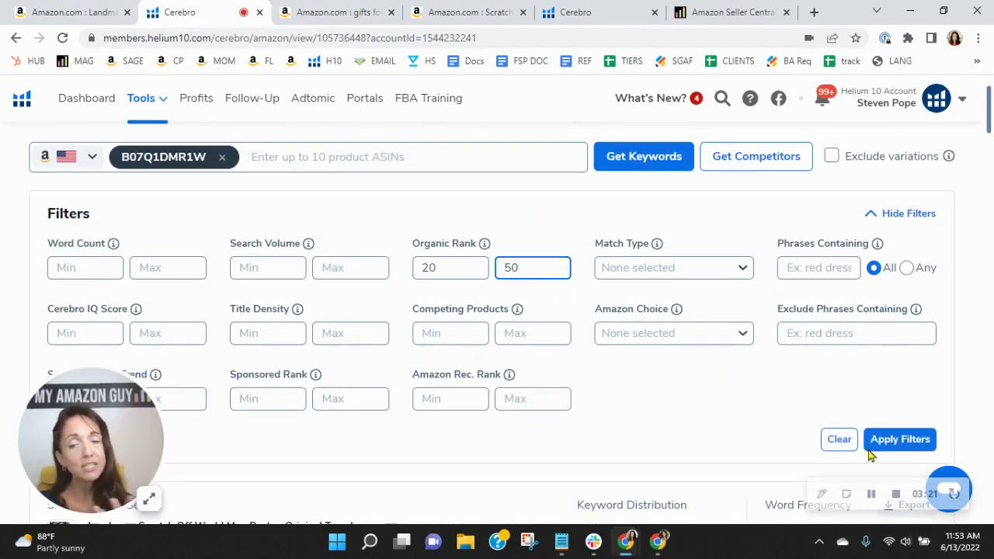
{"action": "left_click", "coordinate": [920, 441]}
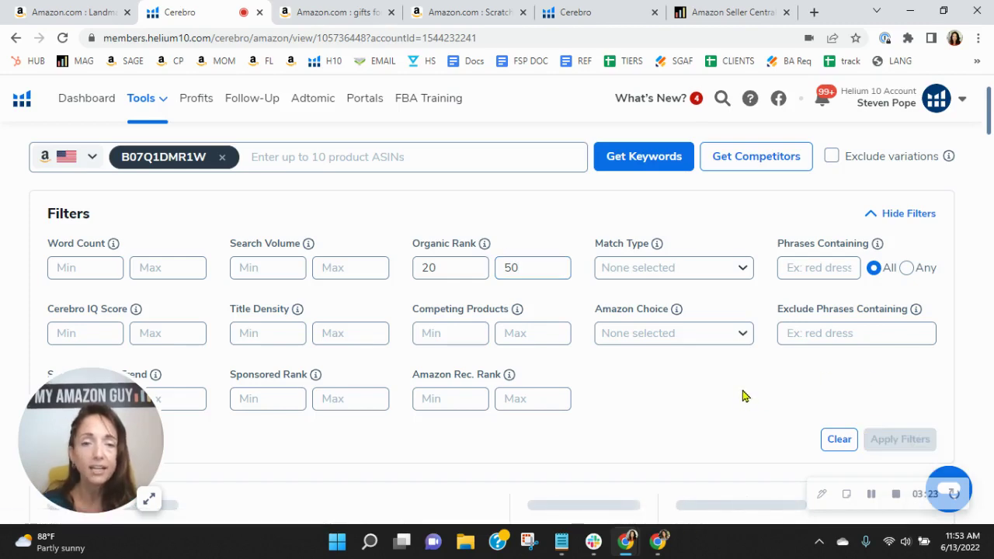
{"action": "scroll", "coordinate": [744, 394], "scroll_direction": "down", "scroll_amount": 3}
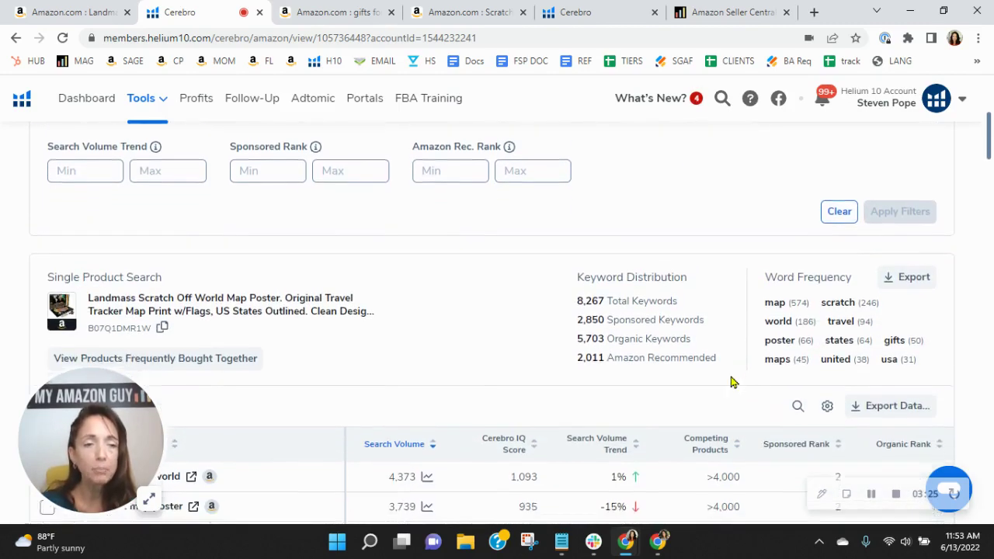
{"action": "scroll", "coordinate": [733, 383], "scroll_direction": "down", "scroll_amount": 1}
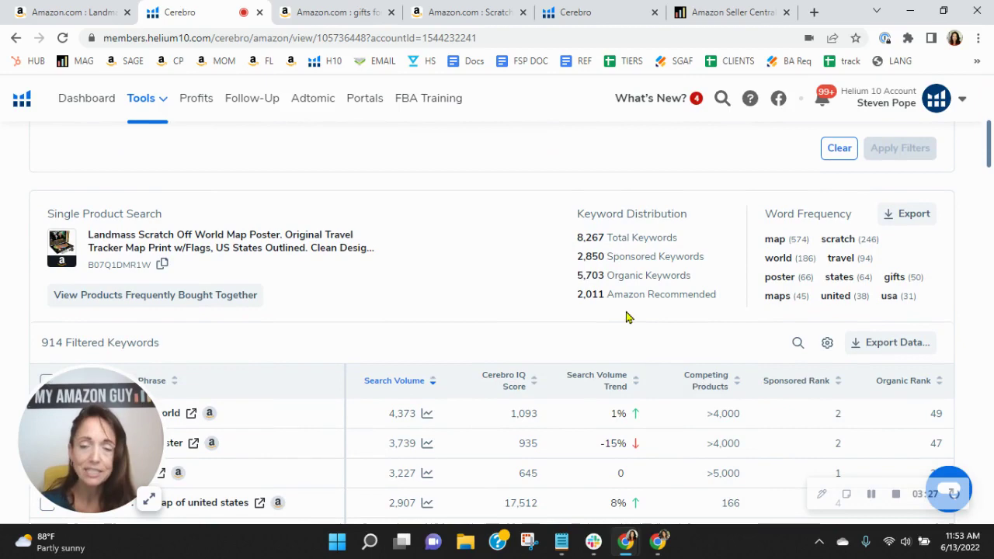
{"action": "scroll", "coordinate": [618, 317], "scroll_direction": "down", "scroll_amount": 2}
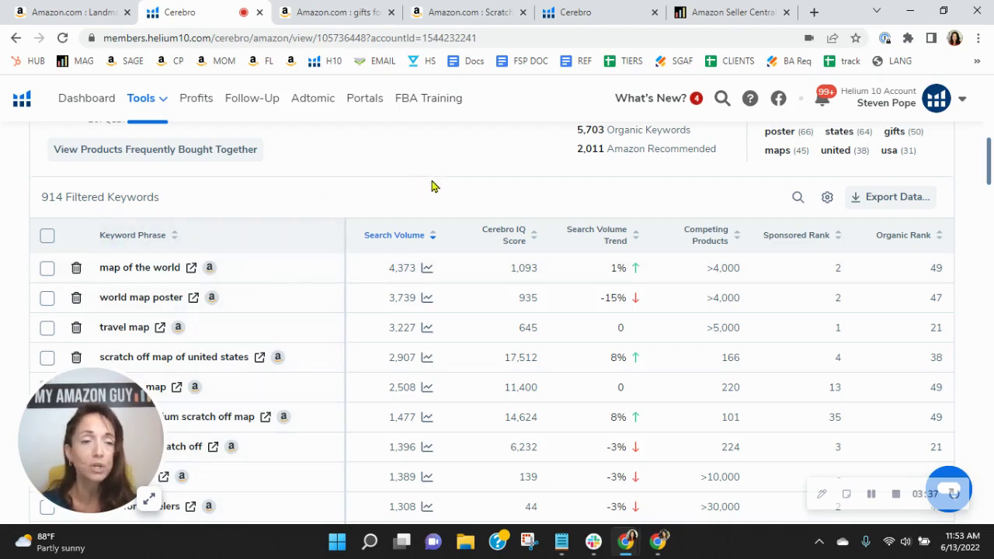
{"action": "scroll", "coordinate": [432, 187], "scroll_direction": "up", "scroll_amount": 1}
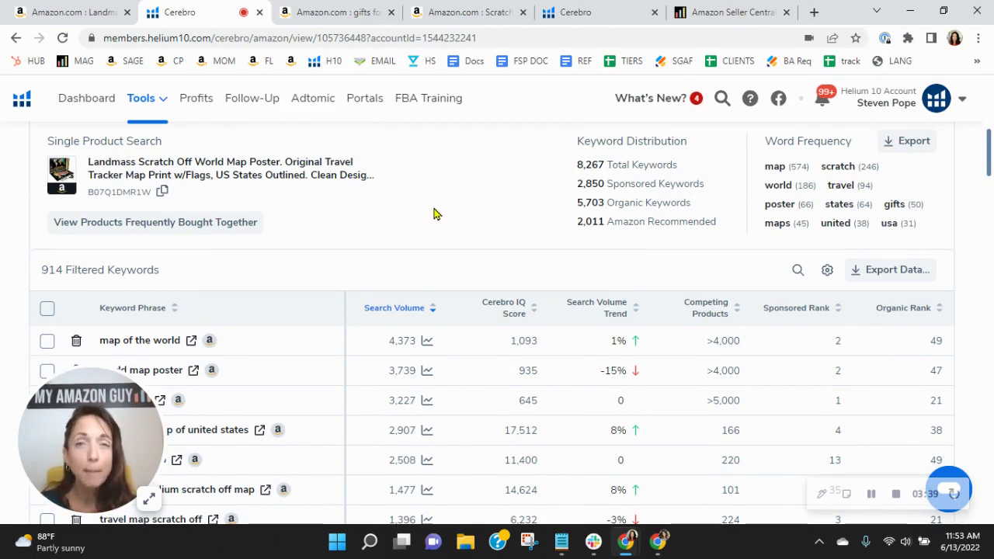
Review the organic ranks, sponsored ranks and search volumes down the Landmass poster's filtered keyword list in Cerebro
{"action": "scroll", "coordinate": [433, 213], "scroll_direction": "down", "scroll_amount": 1}
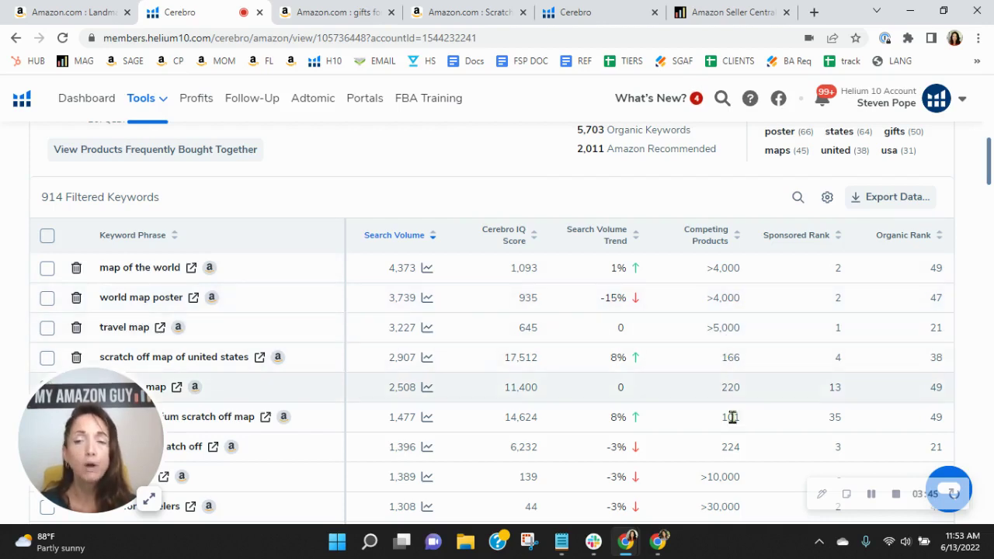
{"action": "mouse_move", "coordinate": [939, 273]}
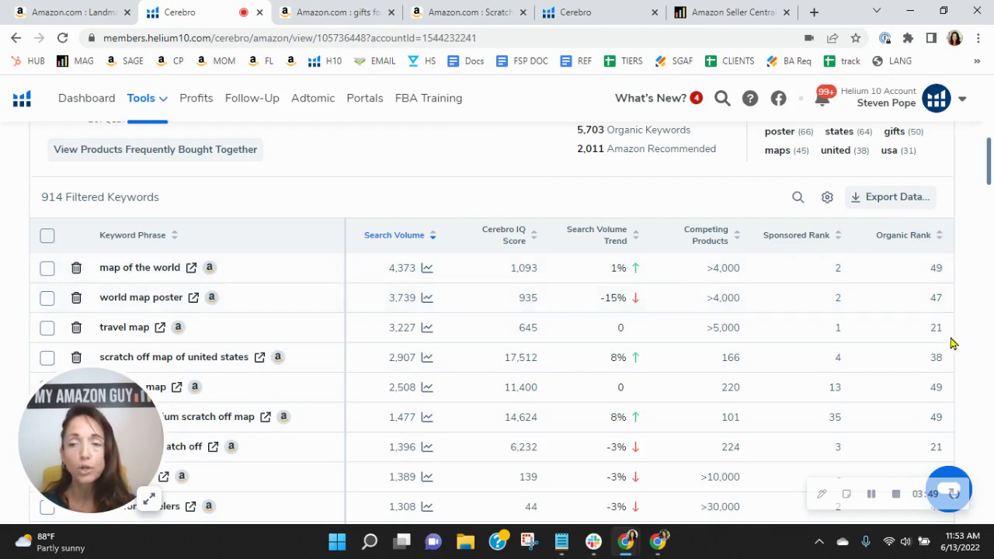
{"action": "mouse_move", "coordinate": [939, 333]}
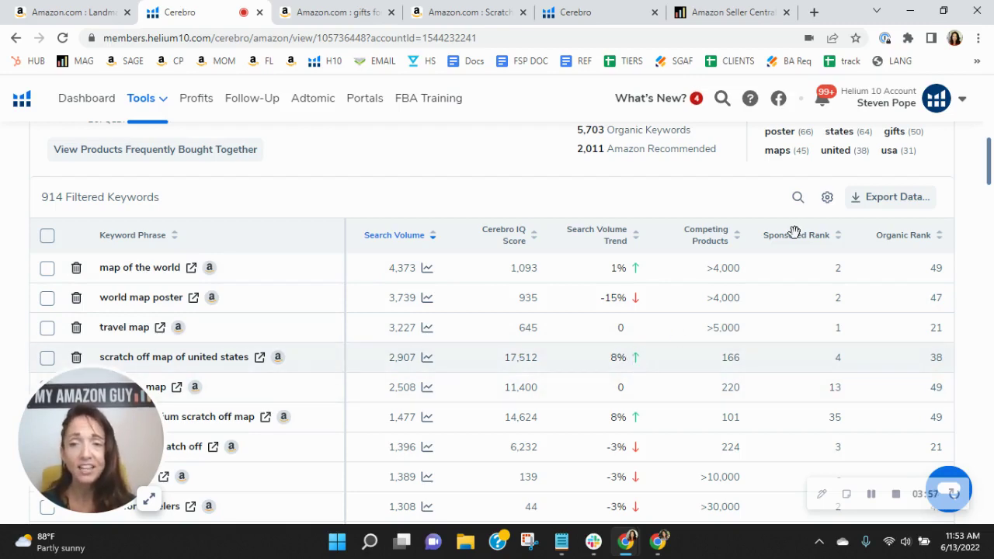
{"action": "scroll", "coordinate": [815, 310], "scroll_direction": "down", "scroll_amount": 10}
{"action": "scroll", "coordinate": [823, 326], "scroll_direction": "down", "scroll_amount": 3}
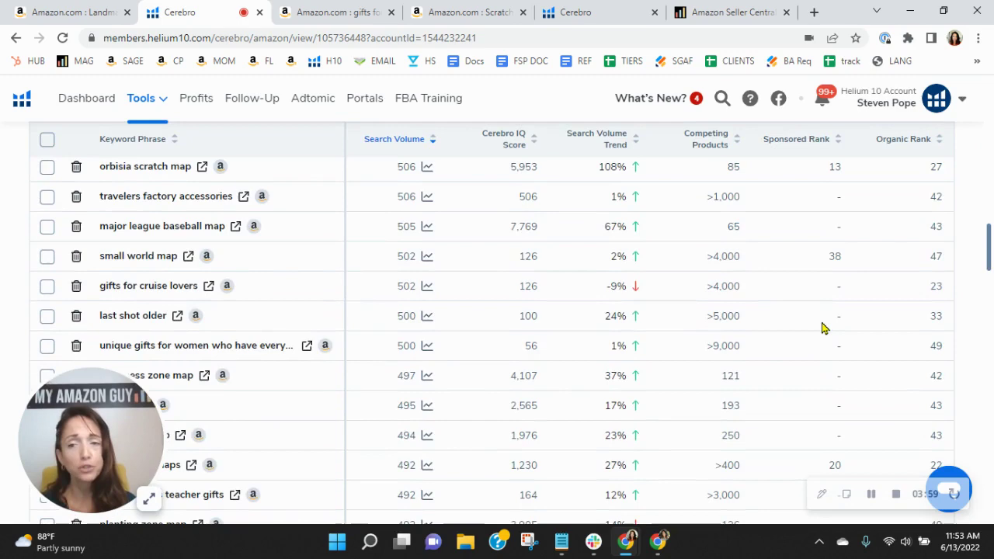
{"action": "scroll", "coordinate": [288, 271], "scroll_direction": "down", "scroll_amount": 1}
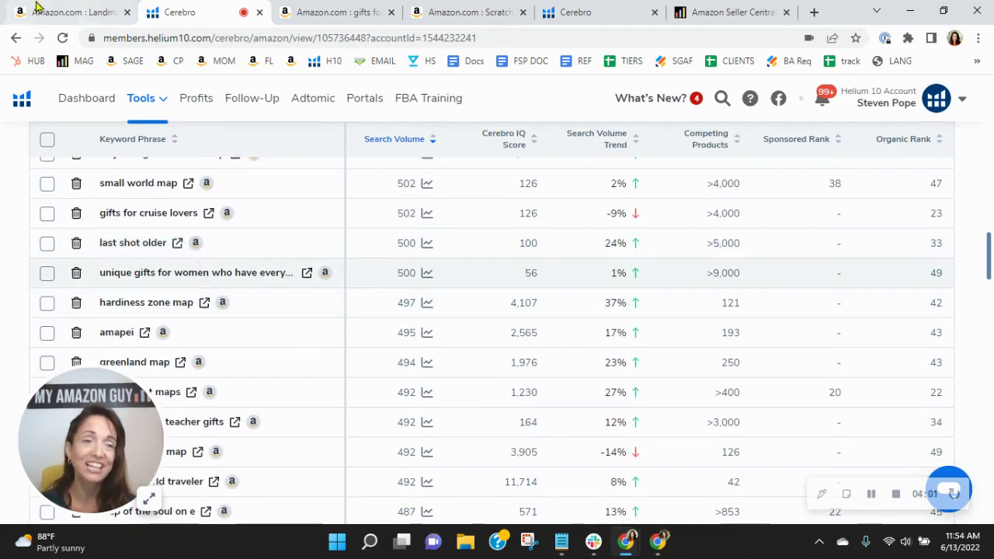
Return to the Landmass Scratch Off World Map Poster listing on Amazon and examine its product images one by one
{"action": "left_click", "coordinate": [67, 11]}
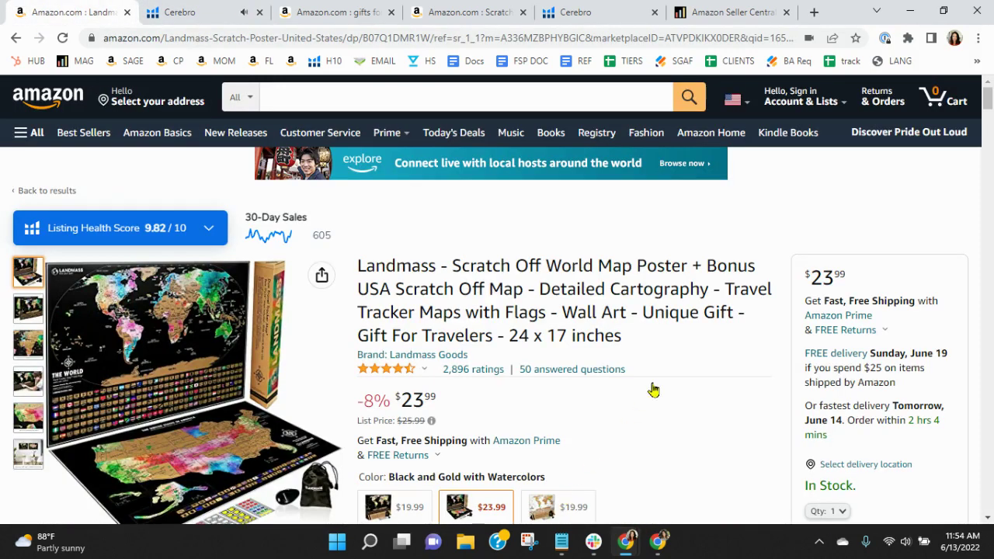
{"action": "left_click_drag", "start_coordinate": [89, 439], "coordinate": [837, 149]}
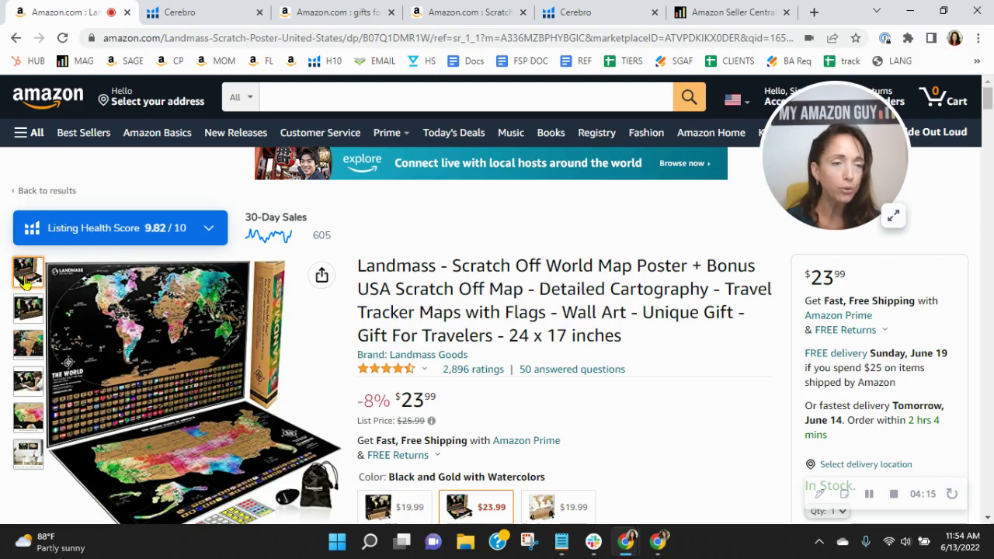
{"action": "mouse_move", "coordinate": [29, 312]}
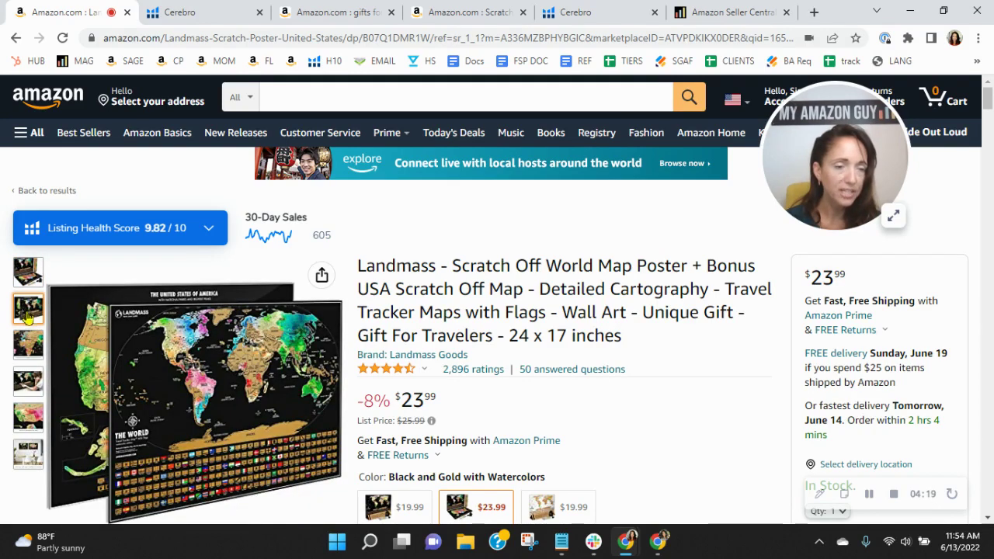
{"action": "mouse_move", "coordinate": [24, 347]}
{"action": "mouse_move", "coordinate": [29, 385]}
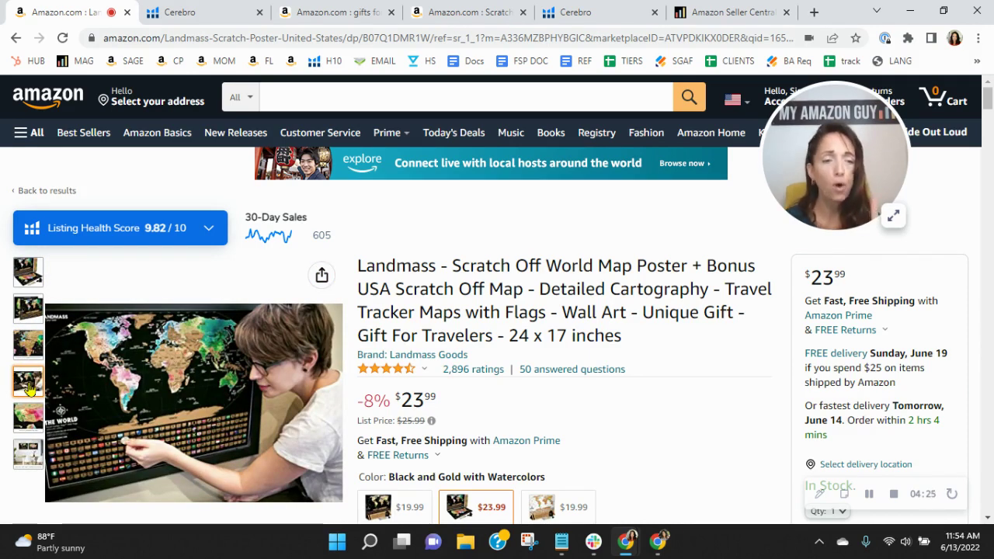
{"action": "mouse_move", "coordinate": [25, 458]}
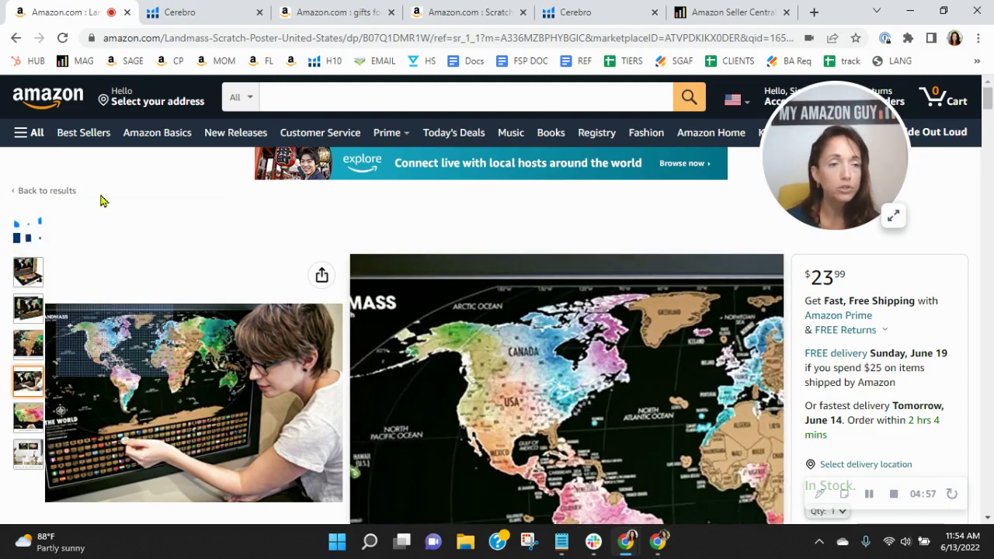
{"action": "left_click", "coordinate": [98, 329]}
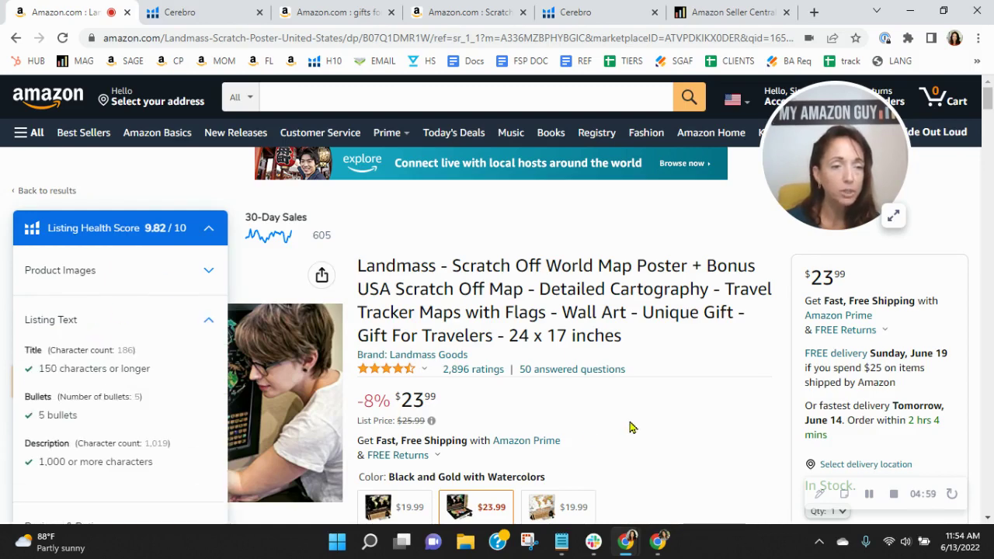
Examine the Landmass listing's product details, bullet points and title
{"action": "scroll", "coordinate": [596, 331], "scroll_direction": "down", "scroll_amount": 2}
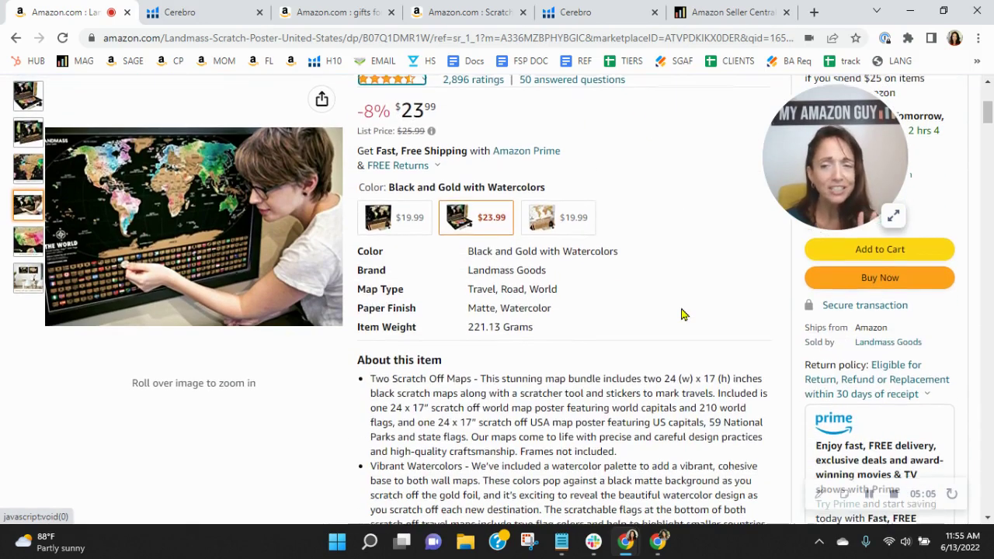
{"action": "scroll", "coordinate": [672, 314], "scroll_direction": "down", "scroll_amount": 2}
{"action": "scroll", "coordinate": [684, 336], "scroll_direction": "up", "scroll_amount": 2}
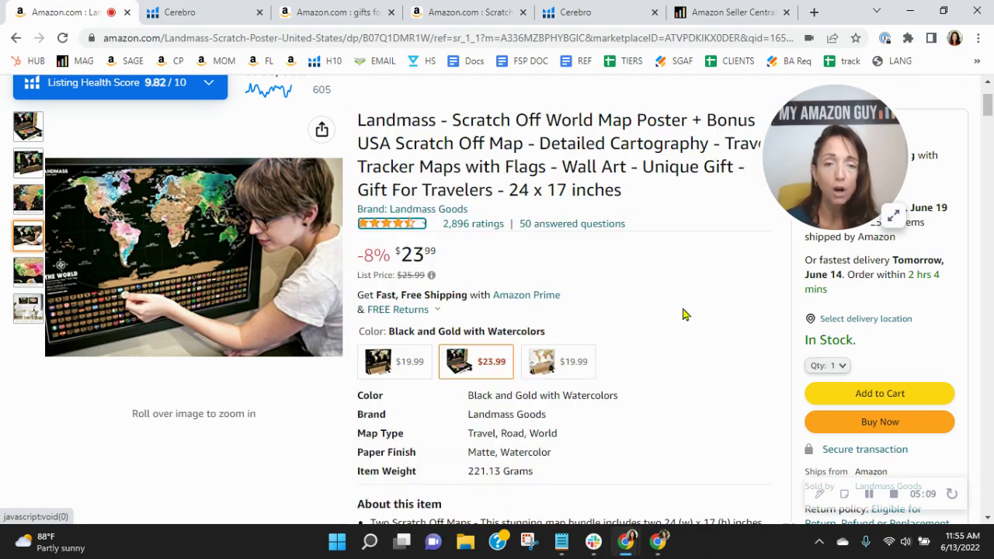
{"action": "scroll", "coordinate": [719, 297], "scroll_direction": "up", "scroll_amount": 1}
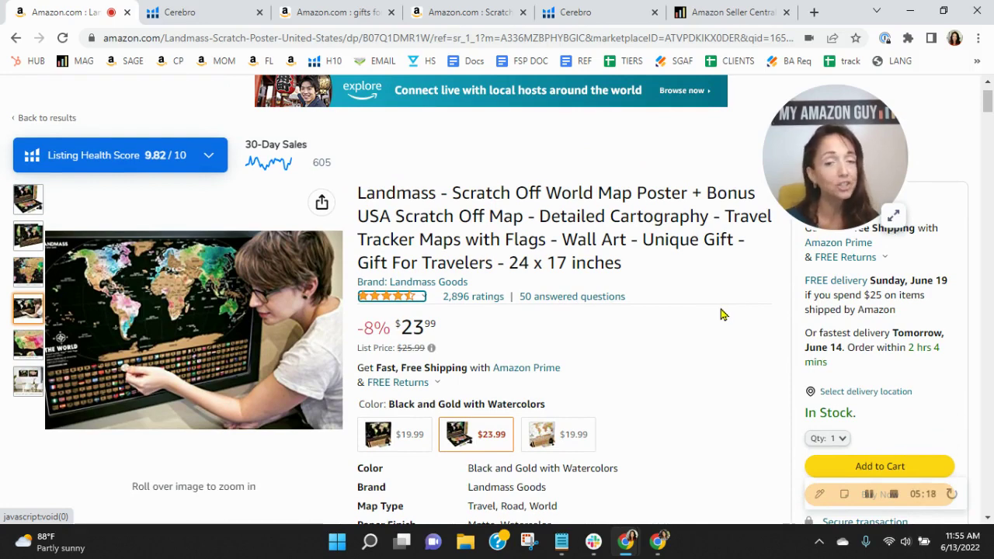
Open the competing Scratch The World Travel Map listing and examine its page down to the Product Description
{"action": "left_click", "coordinate": [455, 6]}
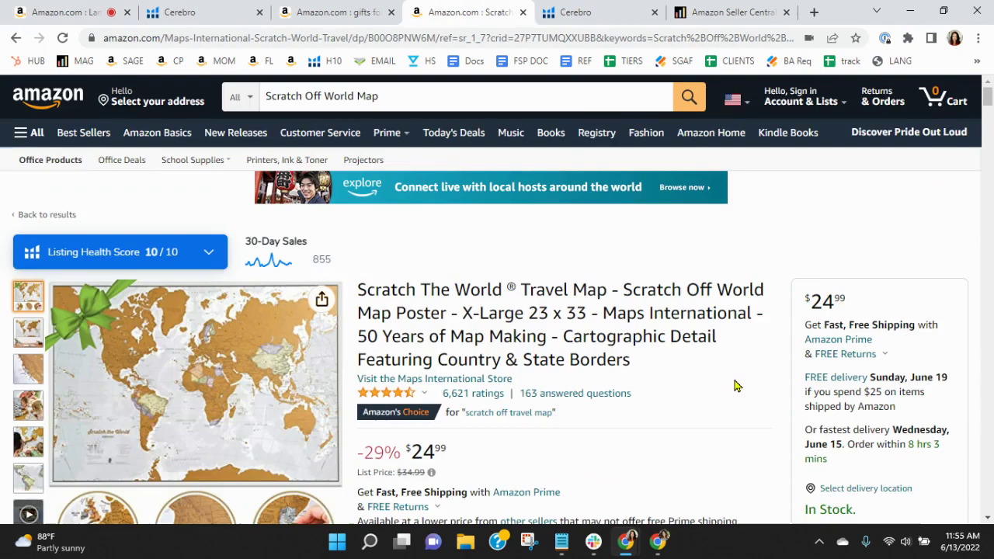
{"action": "scroll", "coordinate": [735, 384], "scroll_direction": "down", "scroll_amount": 3}
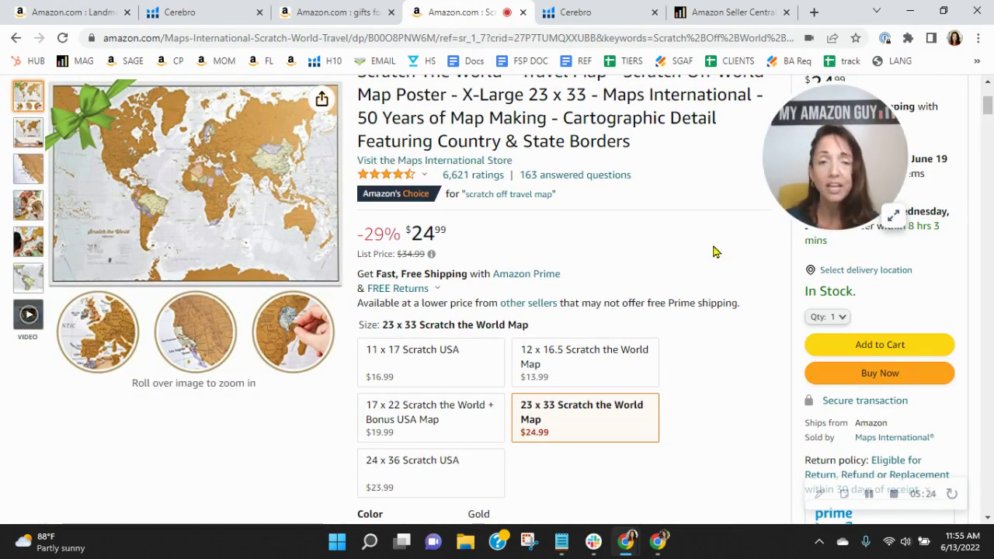
{"action": "scroll", "coordinate": [715, 251], "scroll_direction": "down", "scroll_amount": 15}
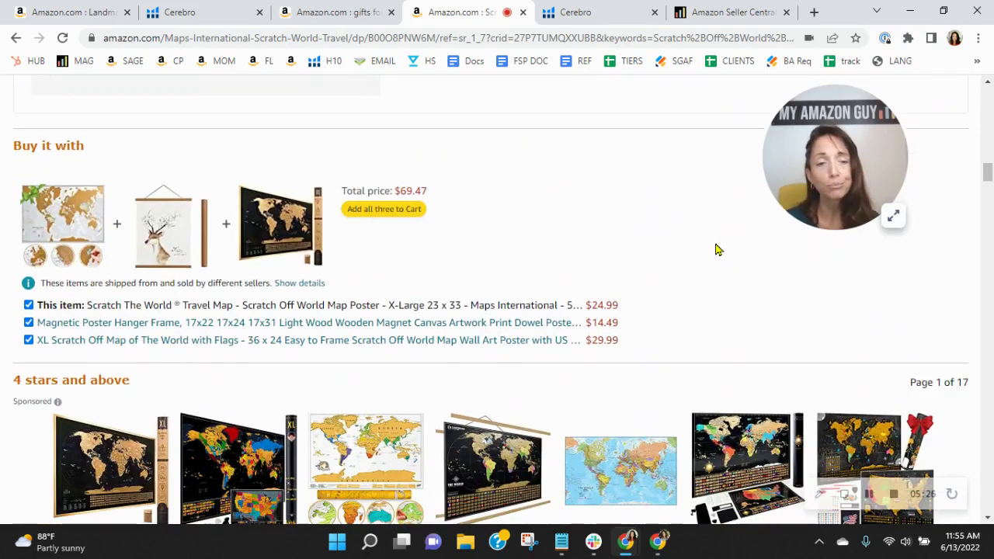
{"action": "scroll", "coordinate": [715, 251], "scroll_direction": "down", "scroll_amount": 10}
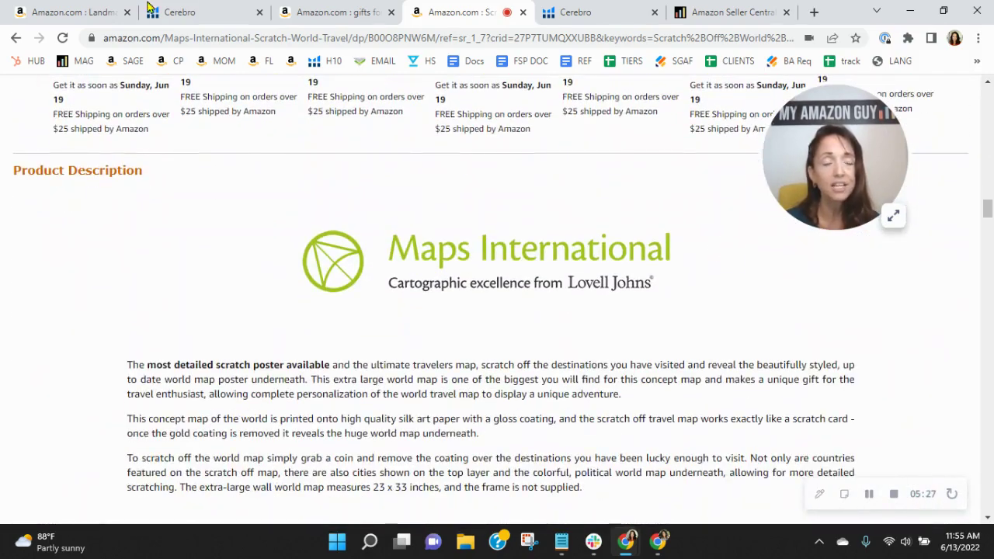
Go back to the Landmass listing's bullet points and highlight the Satisfaction Guarantee bullet
{"action": "left_click", "coordinate": [105, 10]}
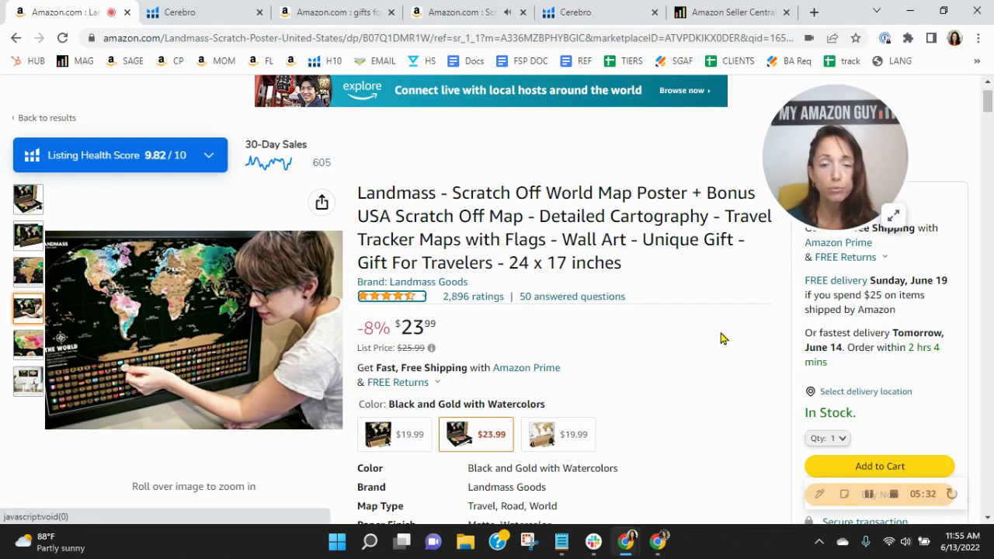
{"action": "scroll", "coordinate": [720, 334], "scroll_direction": "down", "scroll_amount": 4}
{"action": "scroll", "coordinate": [723, 336], "scroll_direction": "down", "scroll_amount": 4}
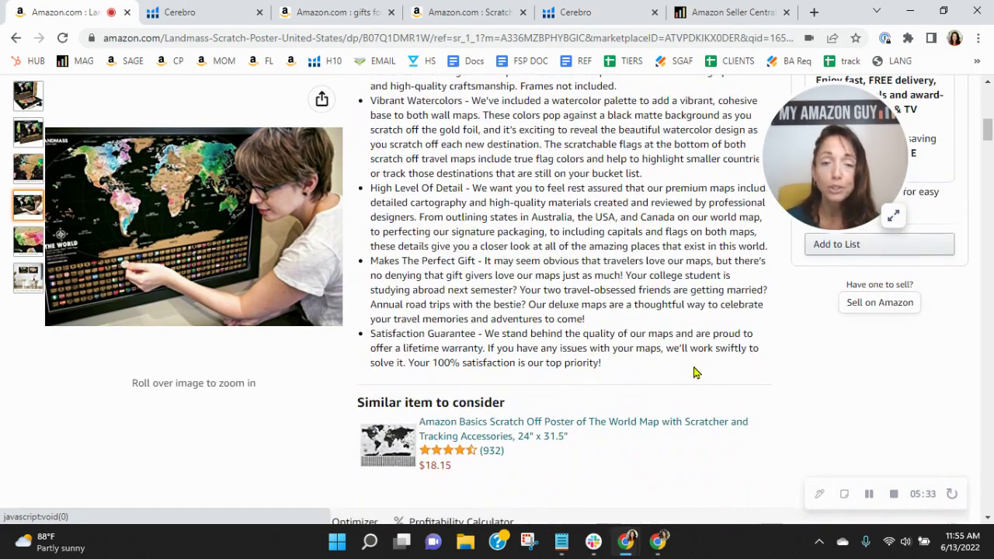
{"action": "left_click_drag", "start_coordinate": [602, 364], "coordinate": [359, 336]}
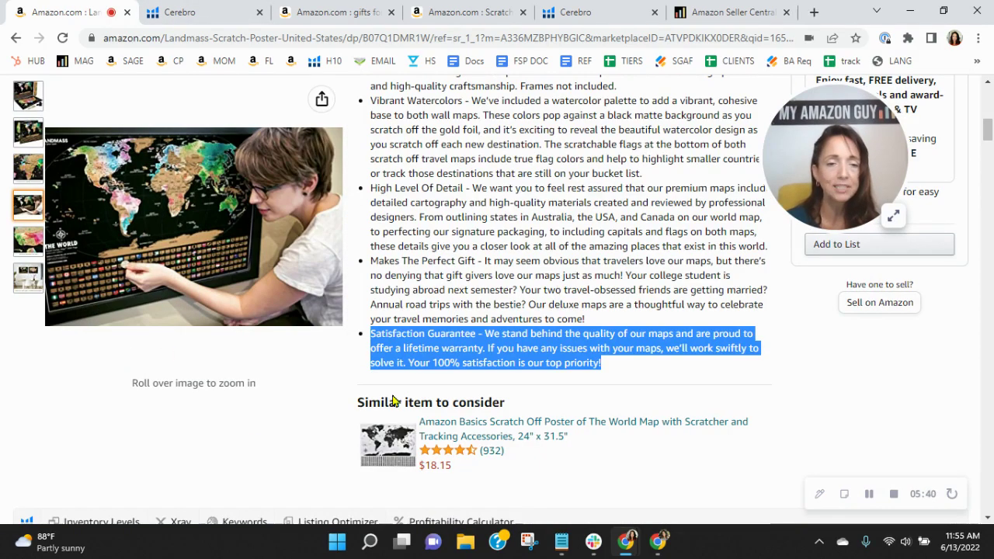
Examine the lower part of the Landmass listing, including its product information, videos and Product Description
{"action": "scroll", "coordinate": [556, 264], "scroll_direction": "down", "scroll_amount": 15}
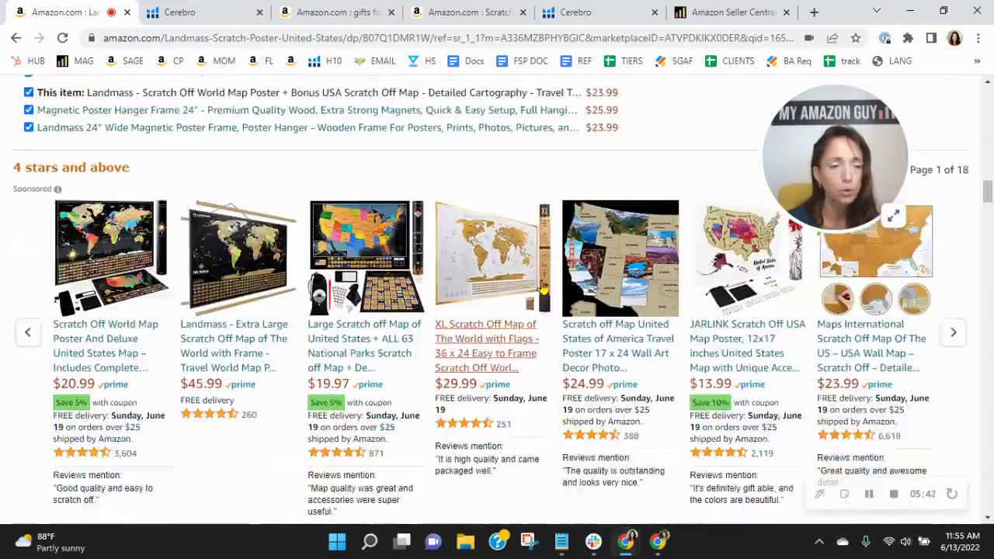
{"action": "scroll", "coordinate": [544, 288], "scroll_direction": "down", "scroll_amount": 15}
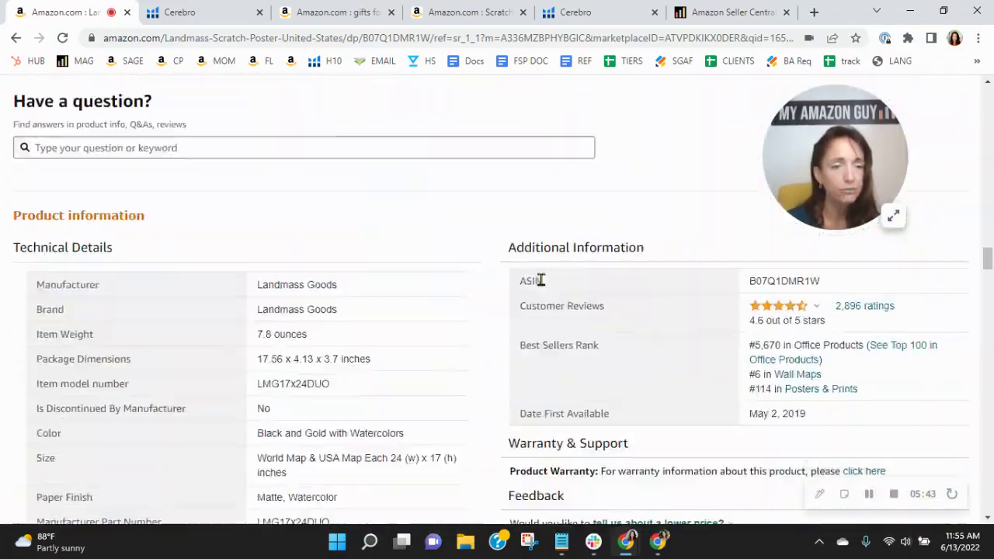
{"action": "scroll", "coordinate": [543, 287], "scroll_direction": "down", "scroll_amount": 10}
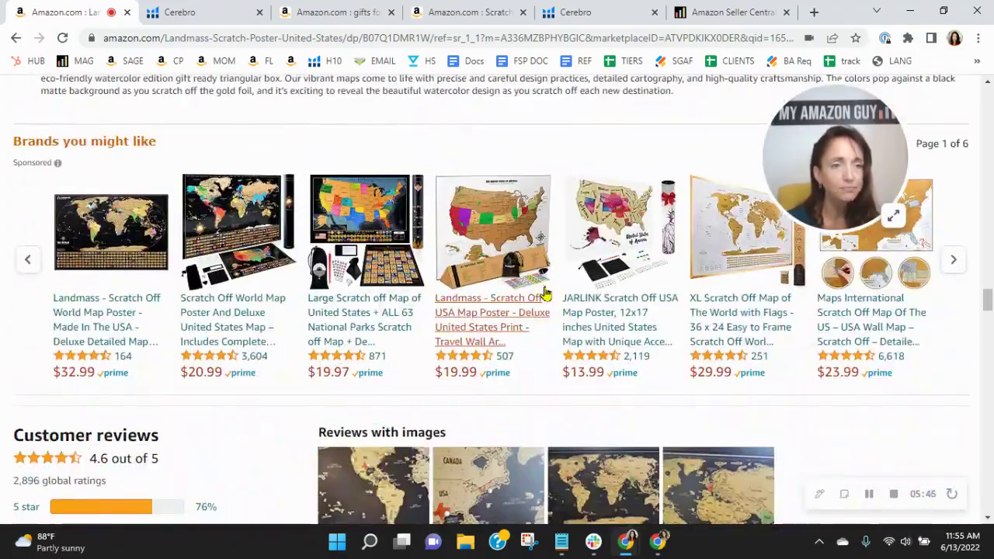
{"action": "scroll", "coordinate": [546, 294], "scroll_direction": "up", "scroll_amount": 3}
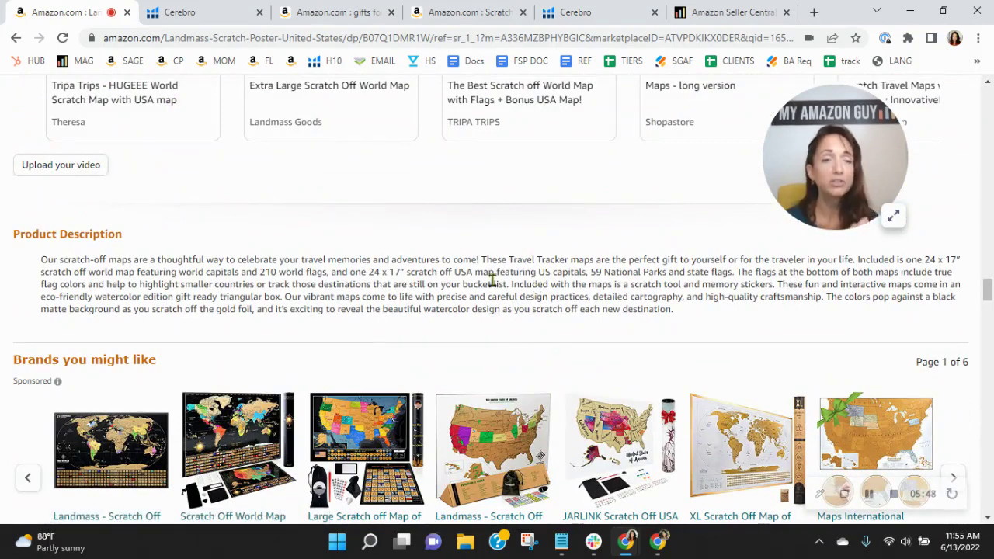
{"action": "scroll", "coordinate": [544, 284], "scroll_direction": "up", "scroll_amount": 1}
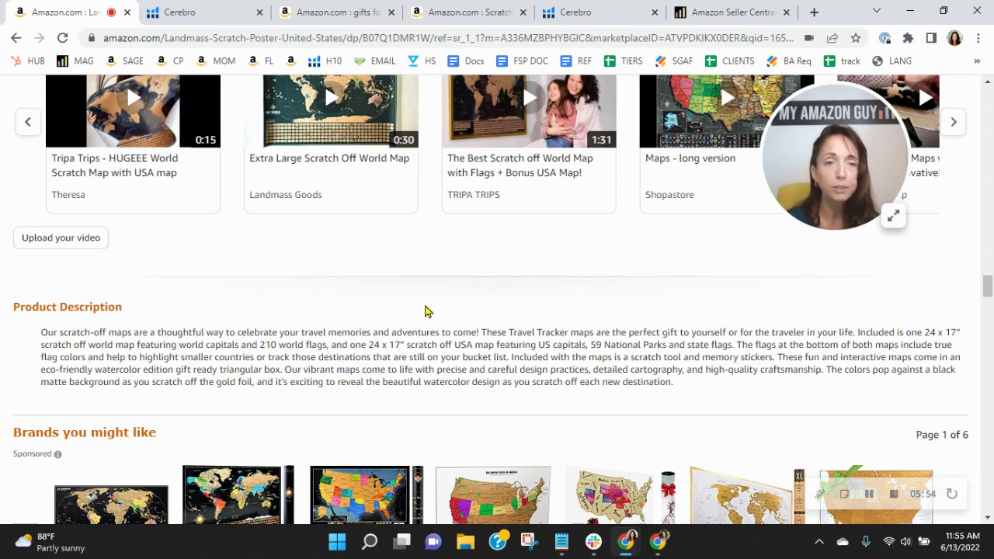
{"action": "scroll", "coordinate": [428, 298], "scroll_direction": "up", "scroll_amount": 2}
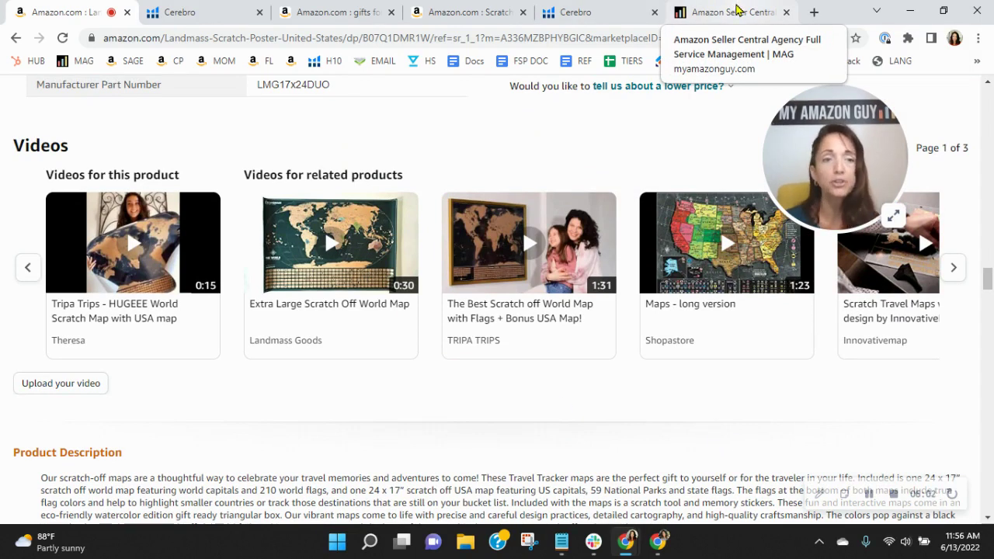
Switch to the My Amazon Guy Full Service Management page
{"action": "left_click", "coordinate": [720, 10]}
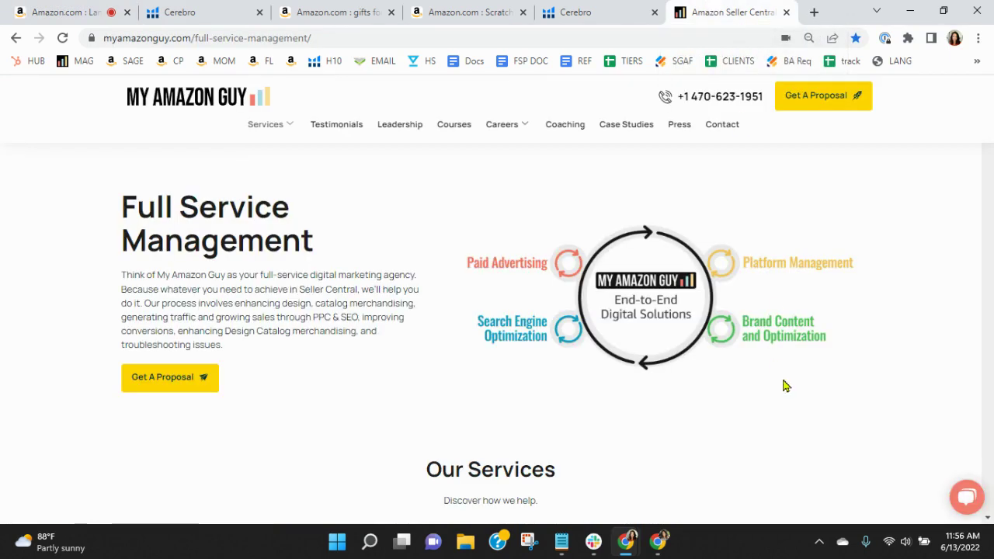